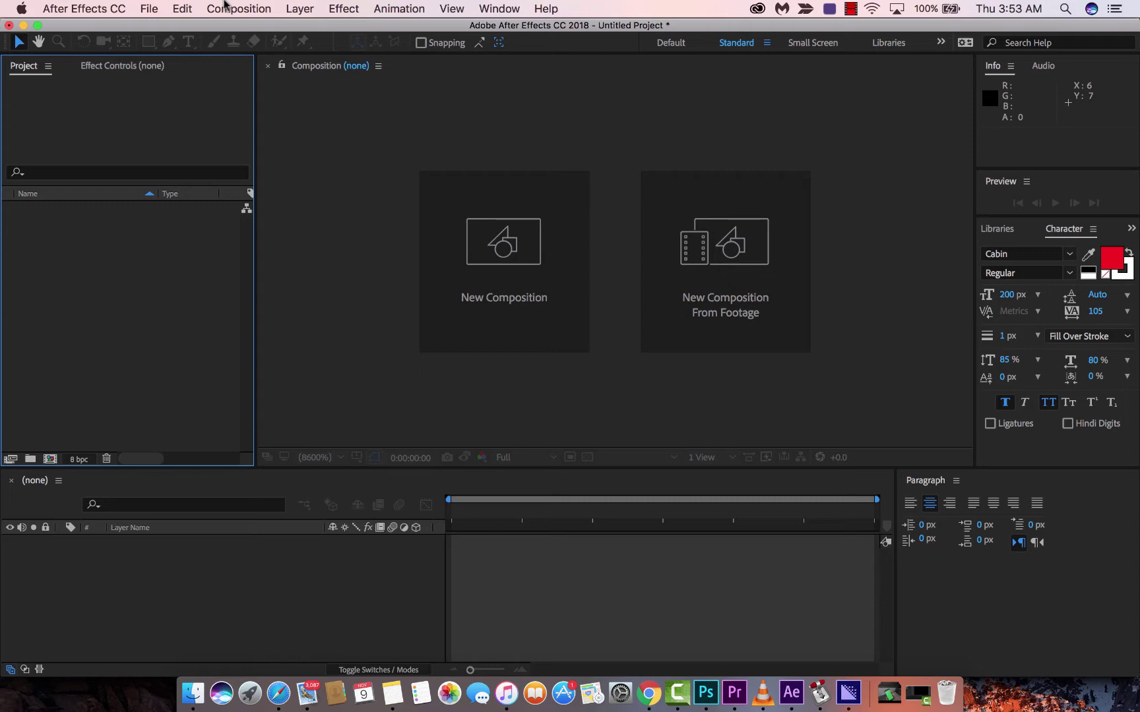
Browse the application and File menus without choosing a command.
click(124, 9)
click(92, 8)
click(102, 9)
mouse_move(148, 8)
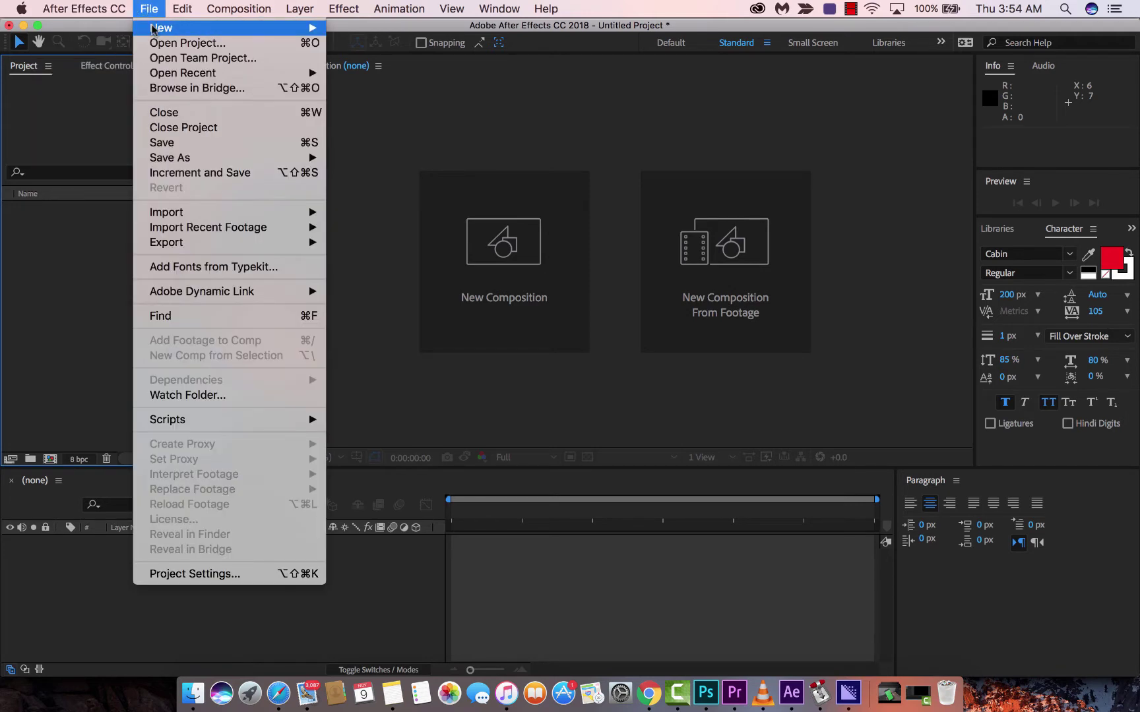
click(147, 8)
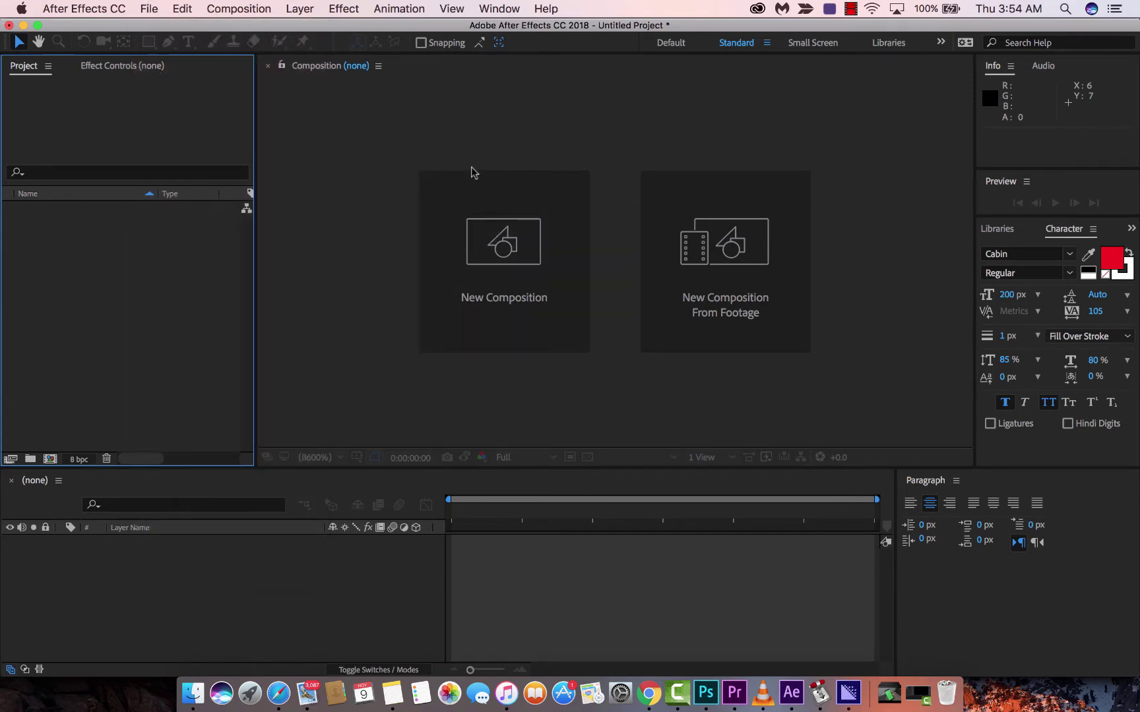
Create a composition named 'alpha' with the HDTV 1080 24 preset: 1920×1080, 24 fps, ten seconds.
click(508, 265)
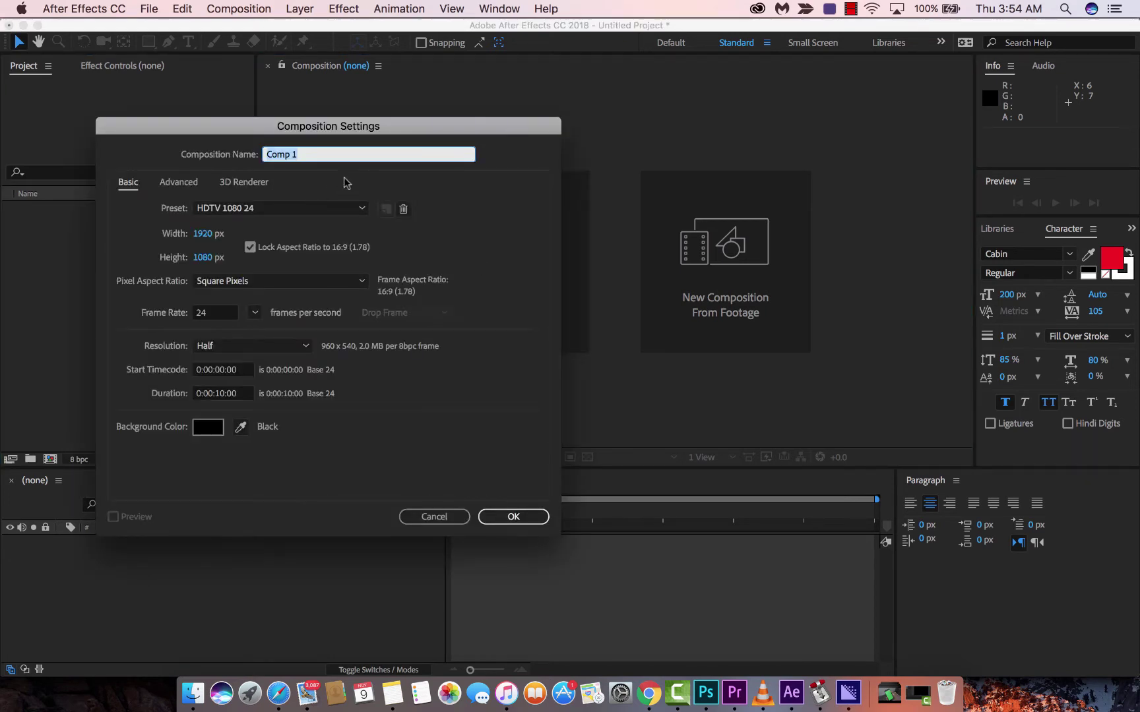
text(alpha)
click(520, 218)
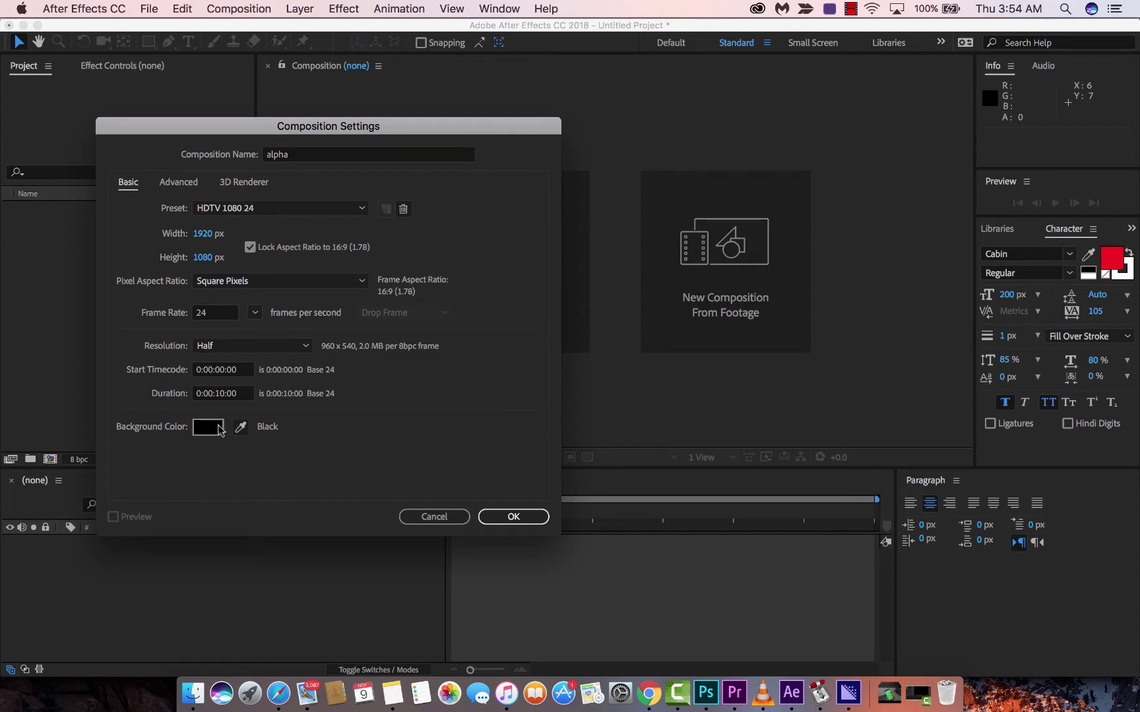
click(515, 517)
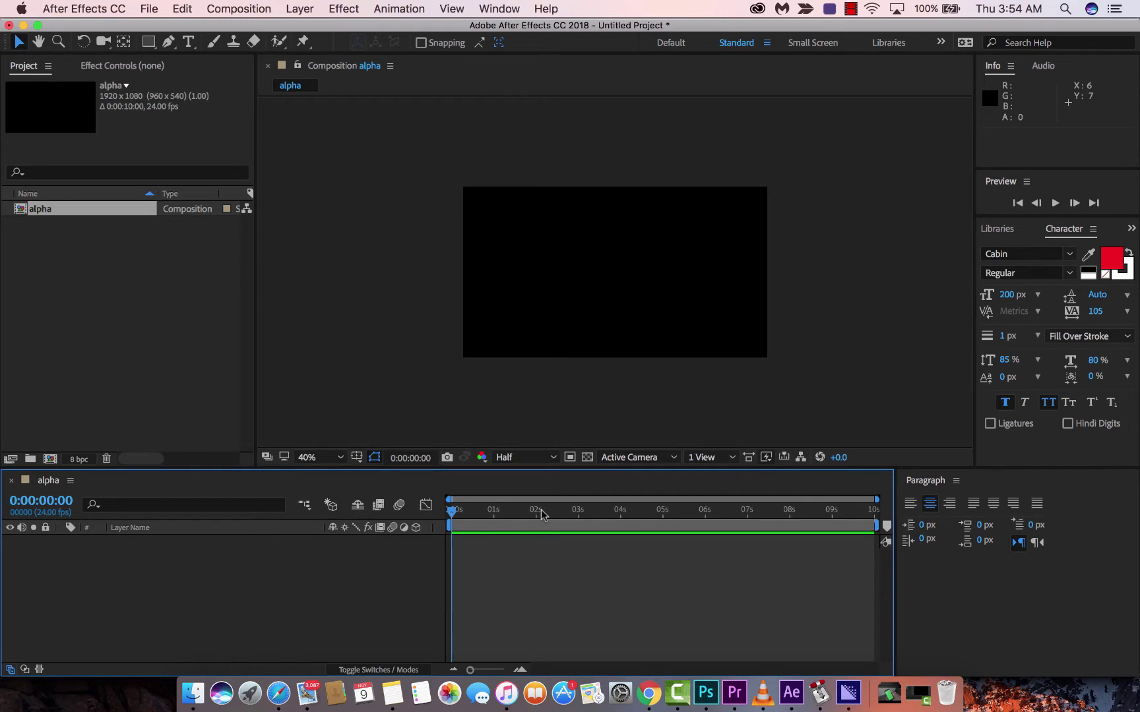
Add a red 'ALPHA DOG' text layer and drag it just beyond the frame's left edge.
drag(541, 514, 429, 485)
click(188, 43)
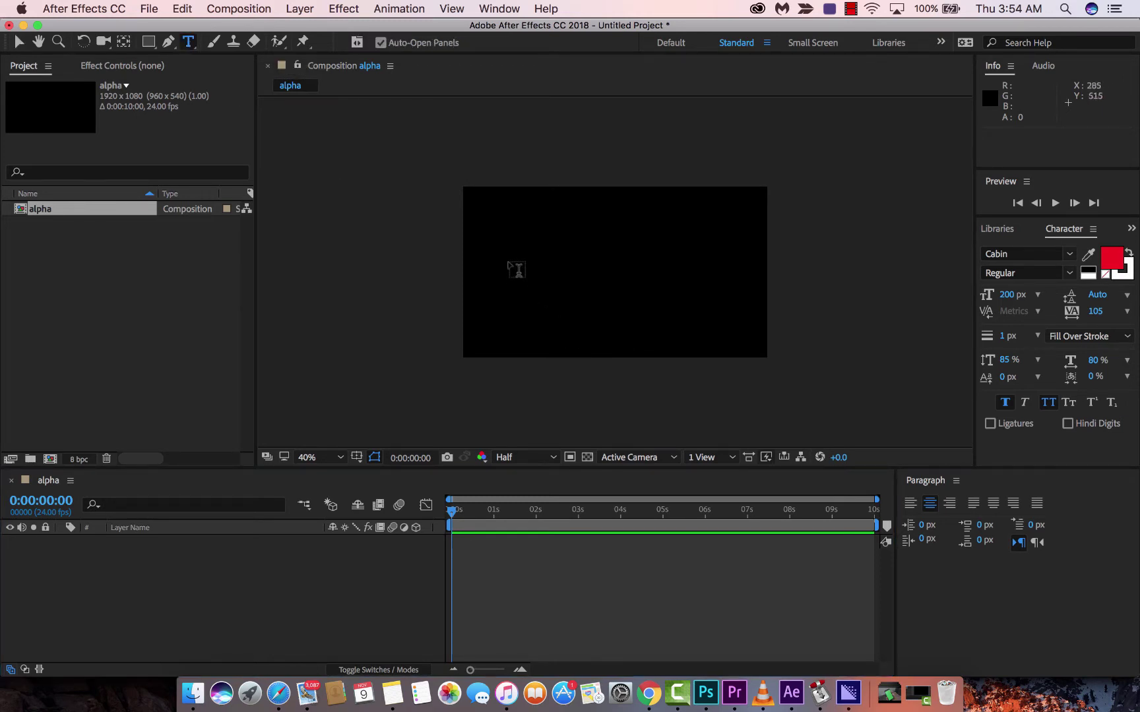
click(510, 256)
text(ALPHA DOG)
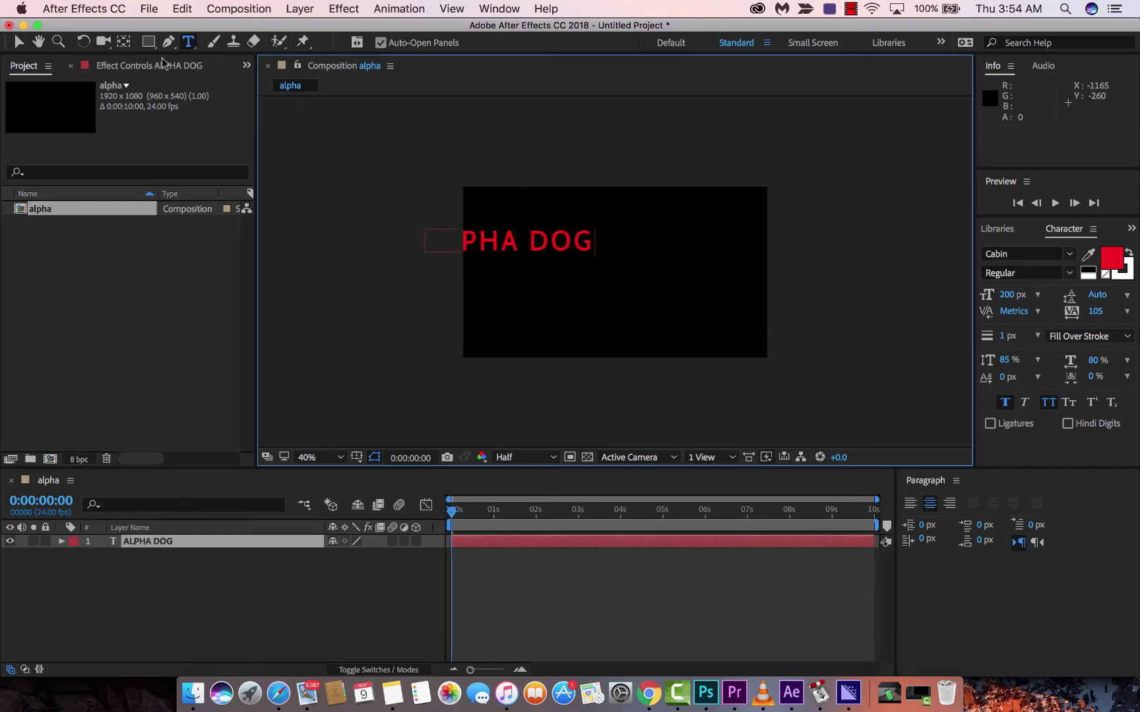
click(19, 41)
click(433, 191)
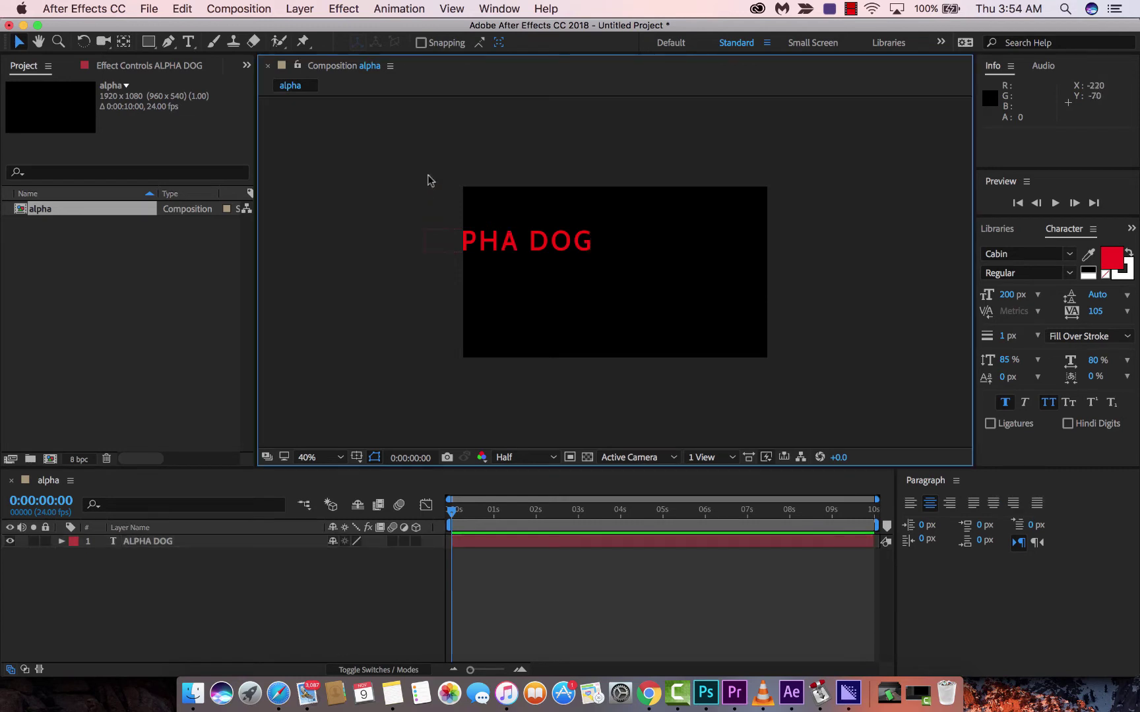
drag(538, 238, 394, 271)
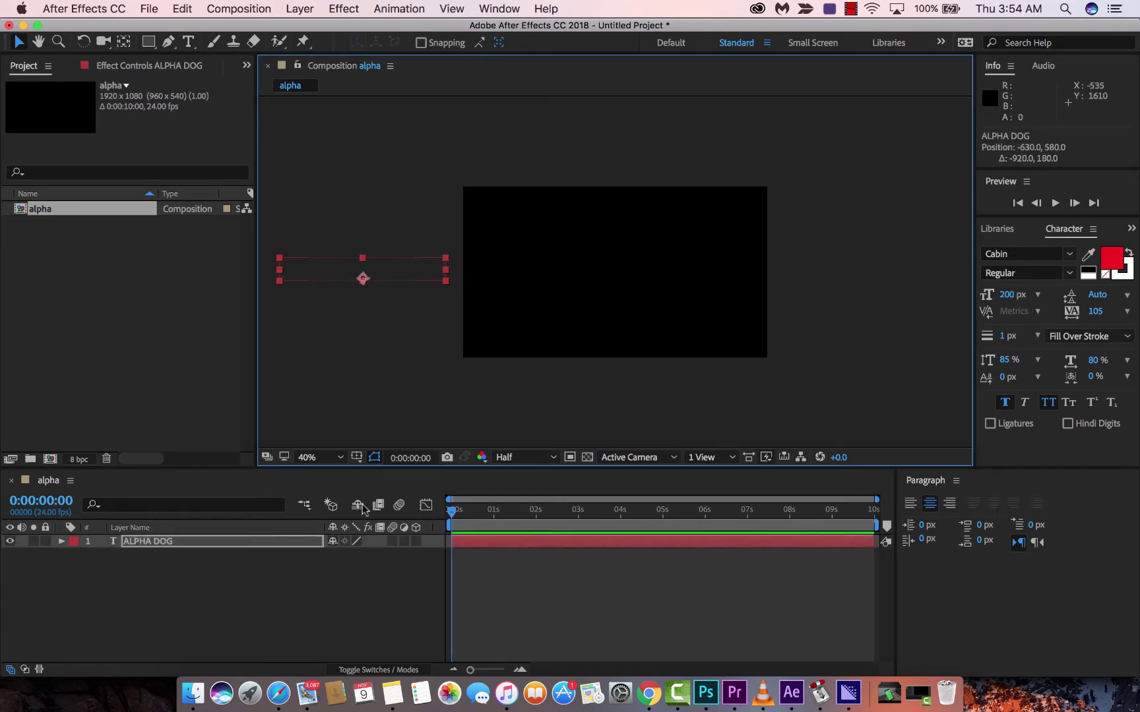
Keyframe ALPHA DOG's Position at 0 s (-630,580) and 5 s (2695,580), past the right edge.
click(175, 541)
key(p)
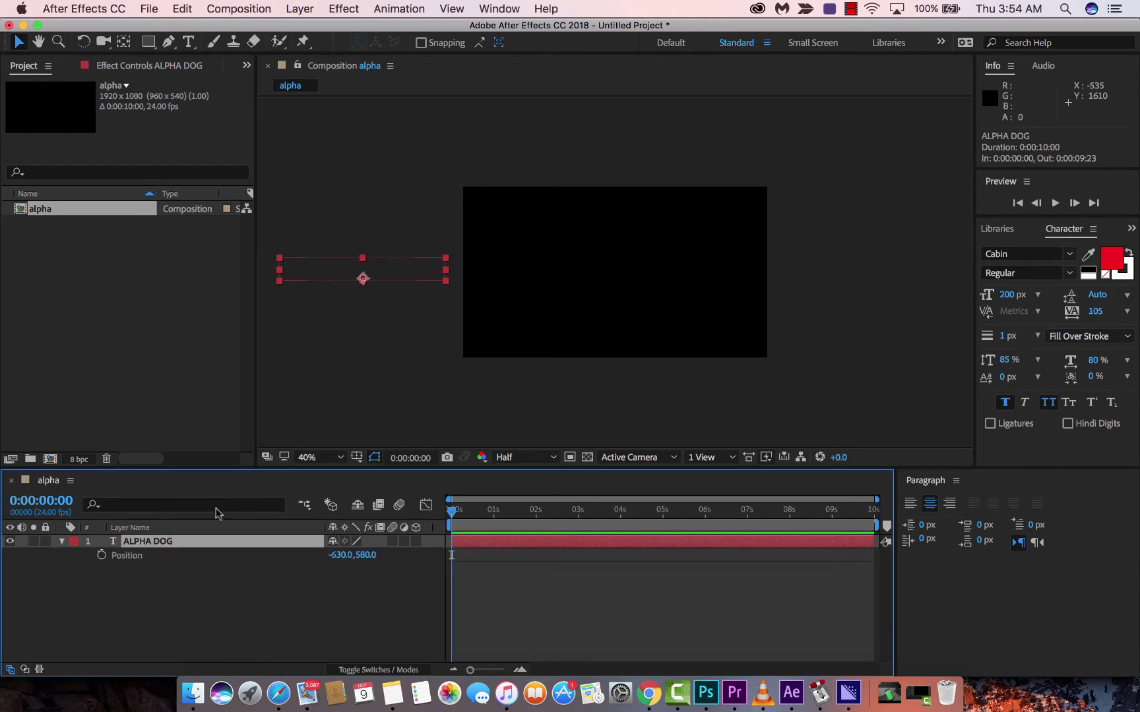
click(102, 556)
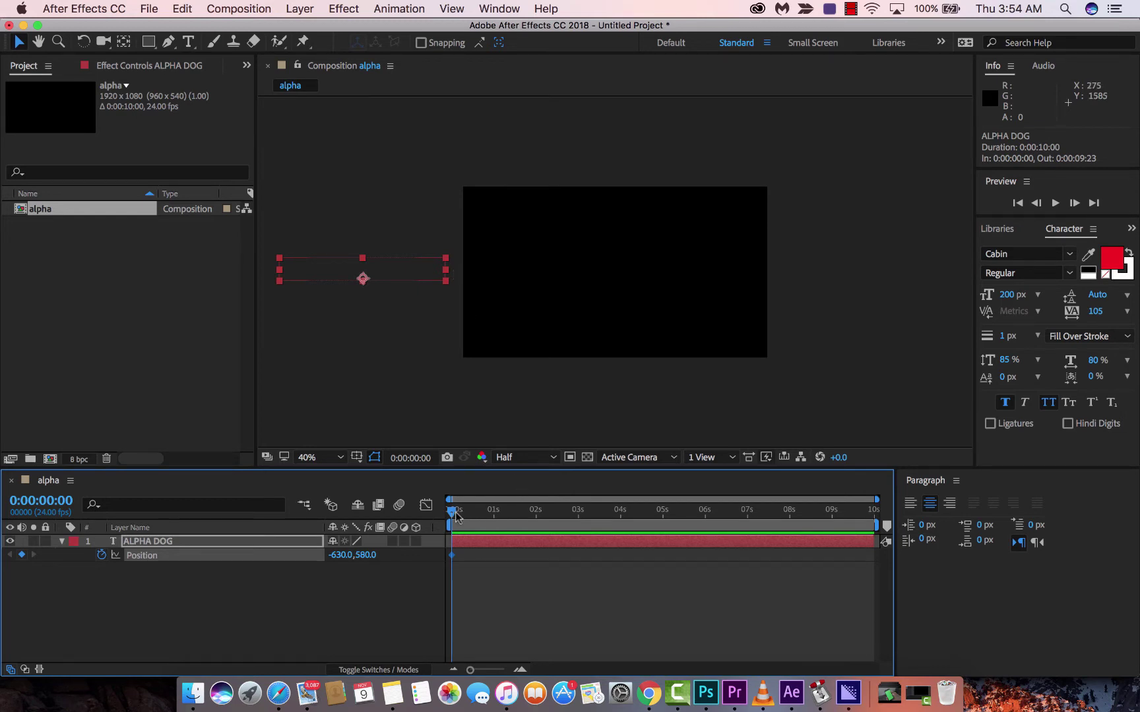
drag(455, 515, 666, 513)
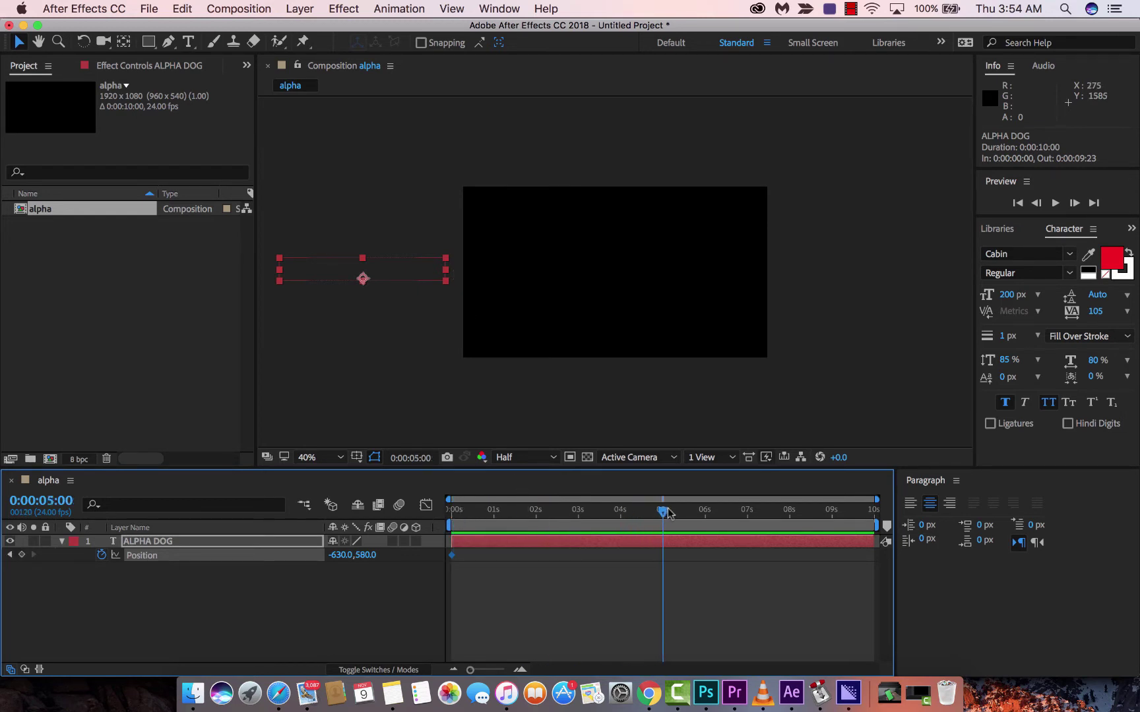
click(398, 274)
drag(398, 273, 927, 303)
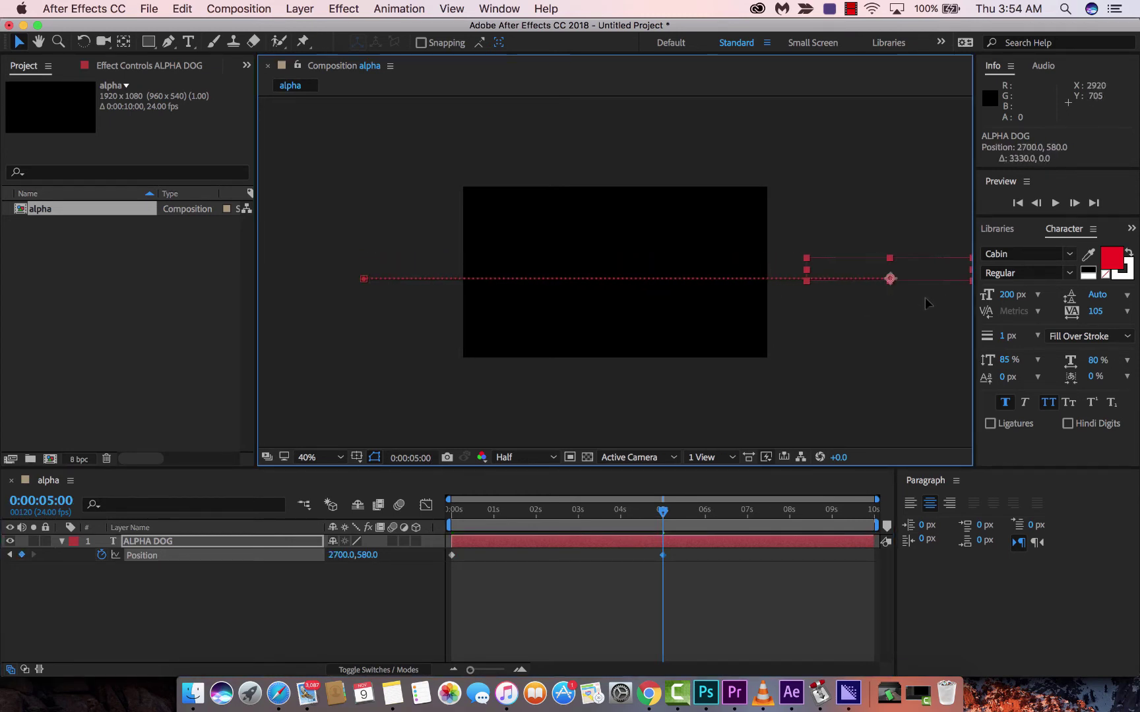
click(688, 146)
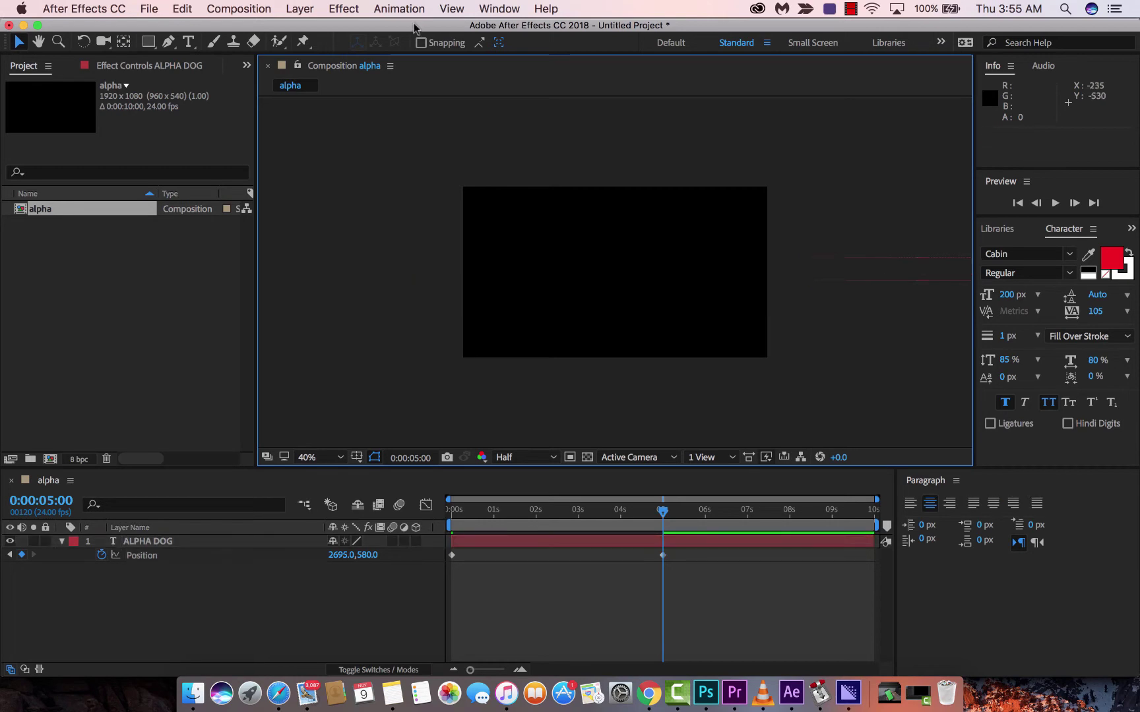
Send the alpha composition via File > Export > Add to Adobe Media Encoder Queue.
click(151, 8)
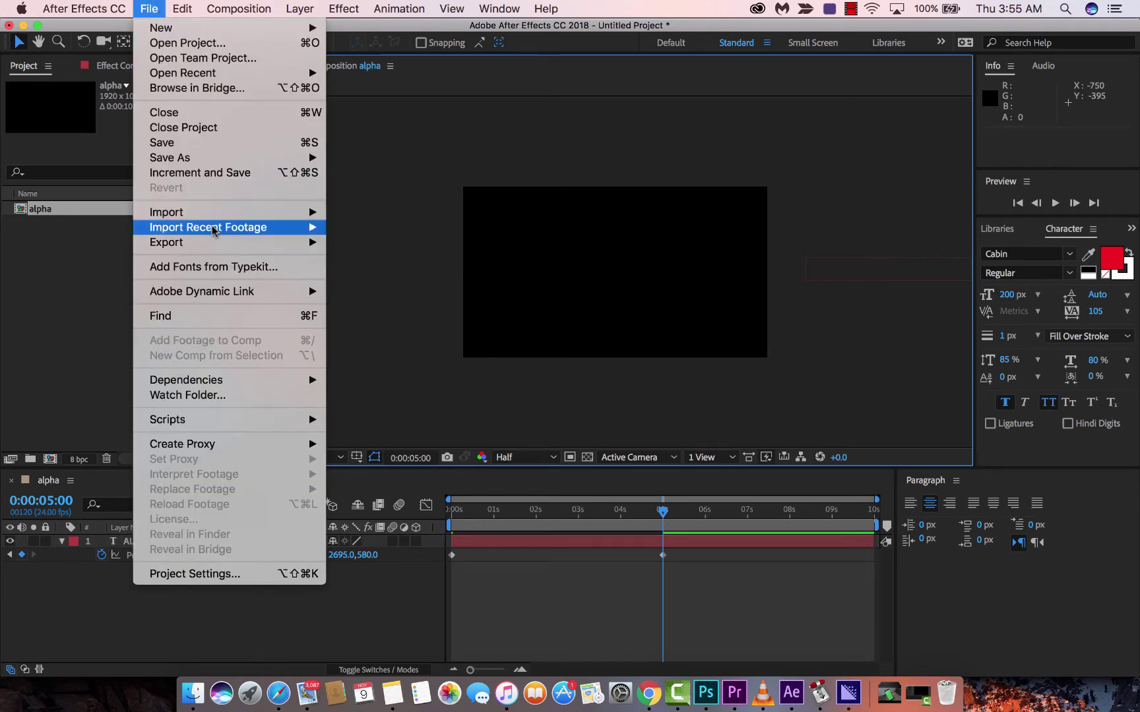
mouse_move(212, 241)
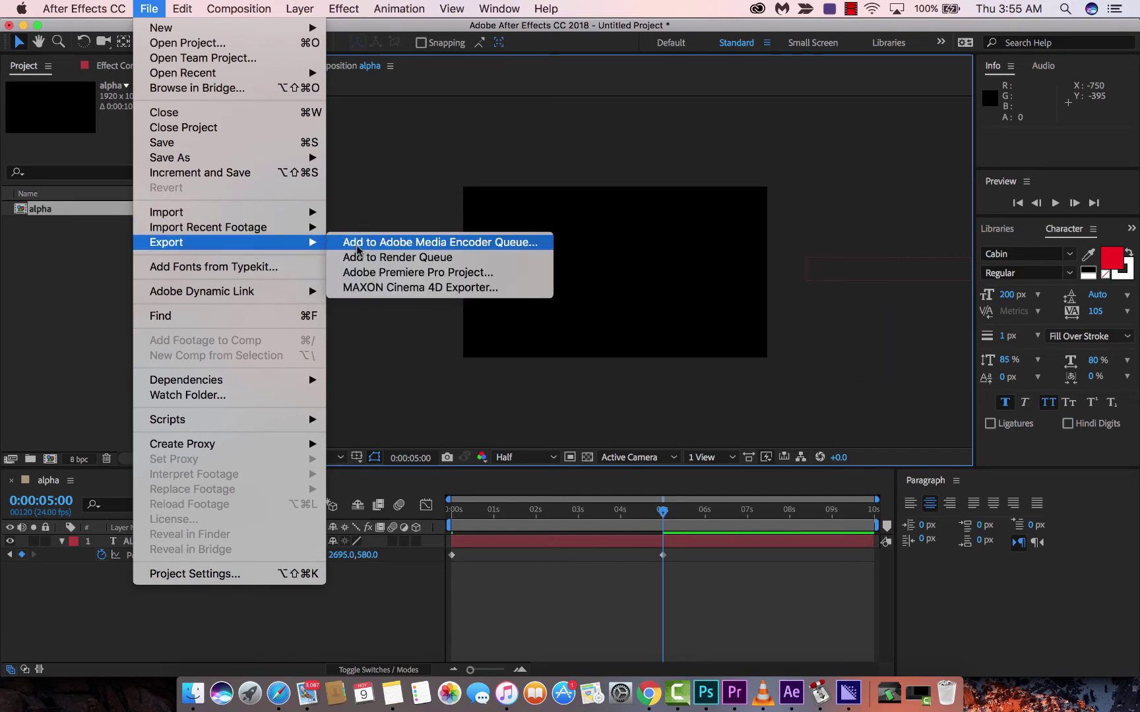
click(378, 249)
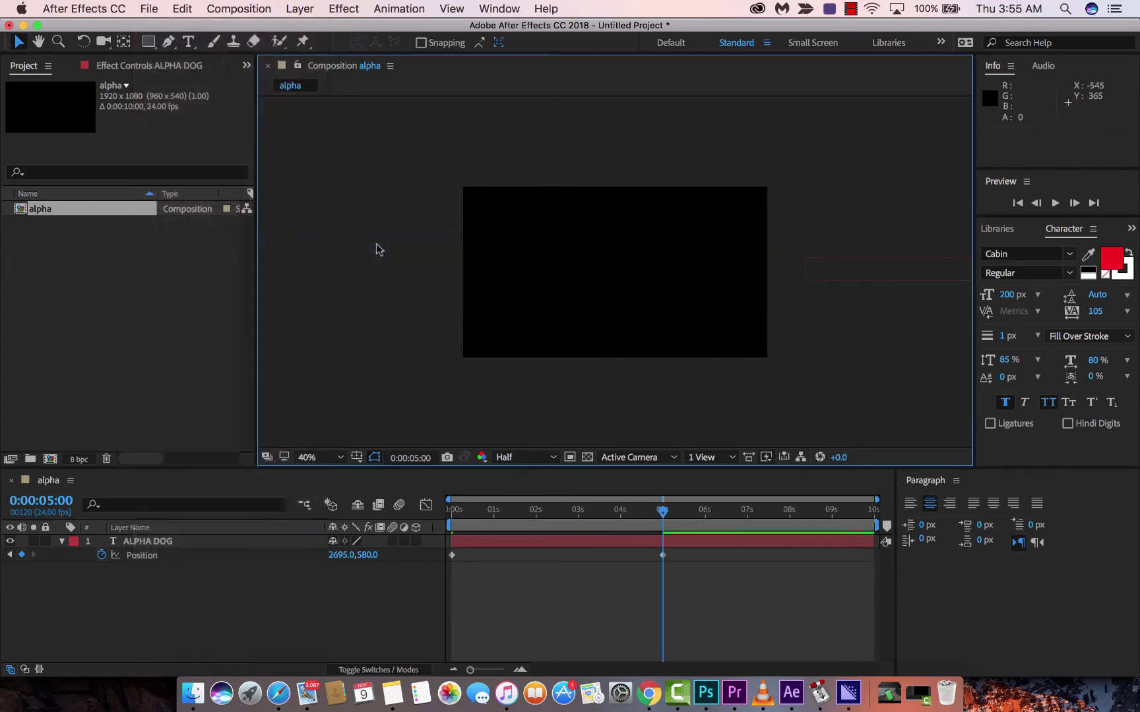
Remove the old Comp 1 item from the Media Encoder queue.
click(739, 125)
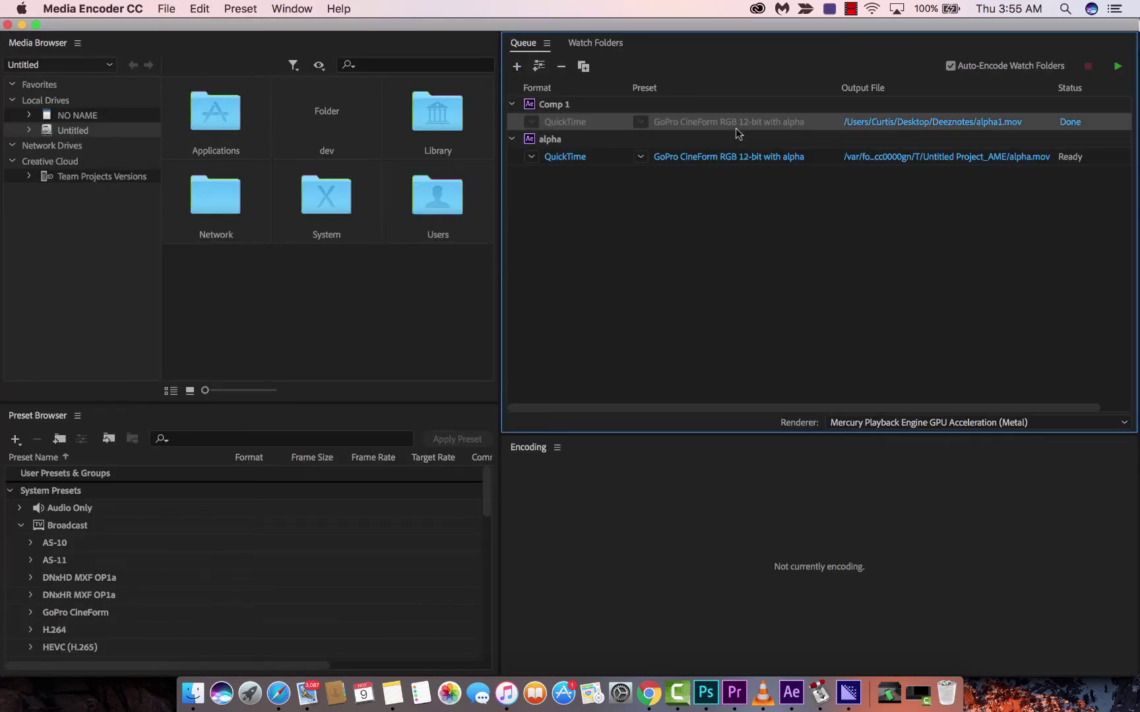
key(Delete)
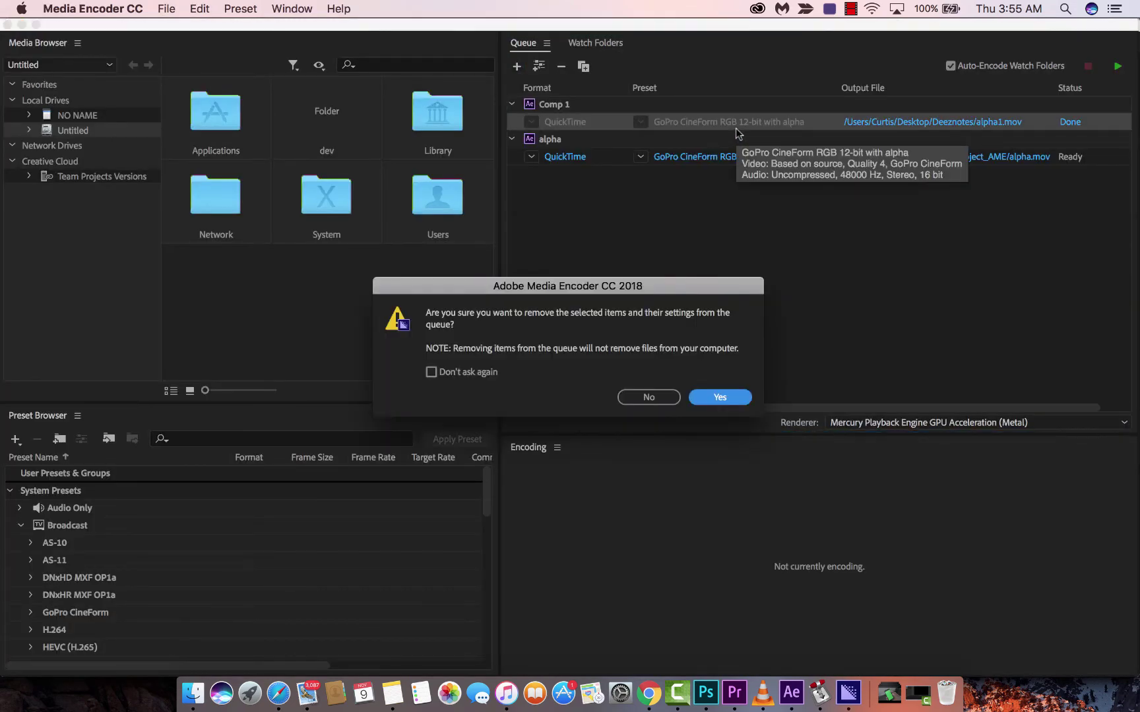
click(722, 396)
Change the alpha item's export format from H.264 to QuickTime.
click(707, 127)
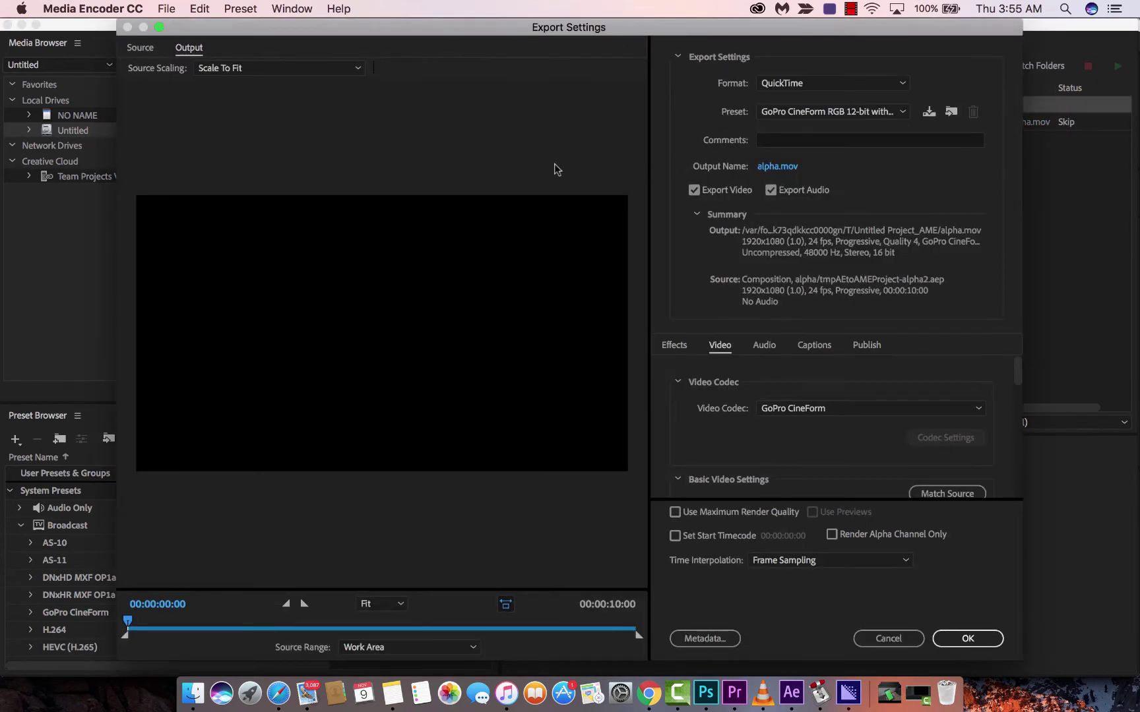
click(822, 84)
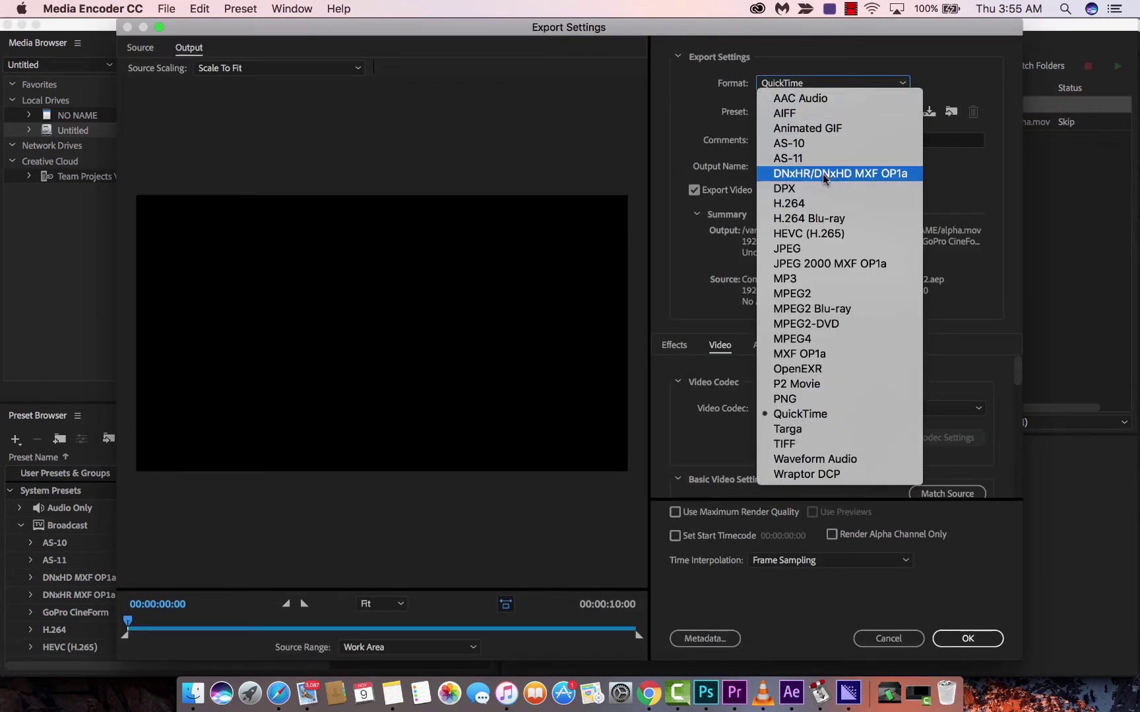
click(821, 204)
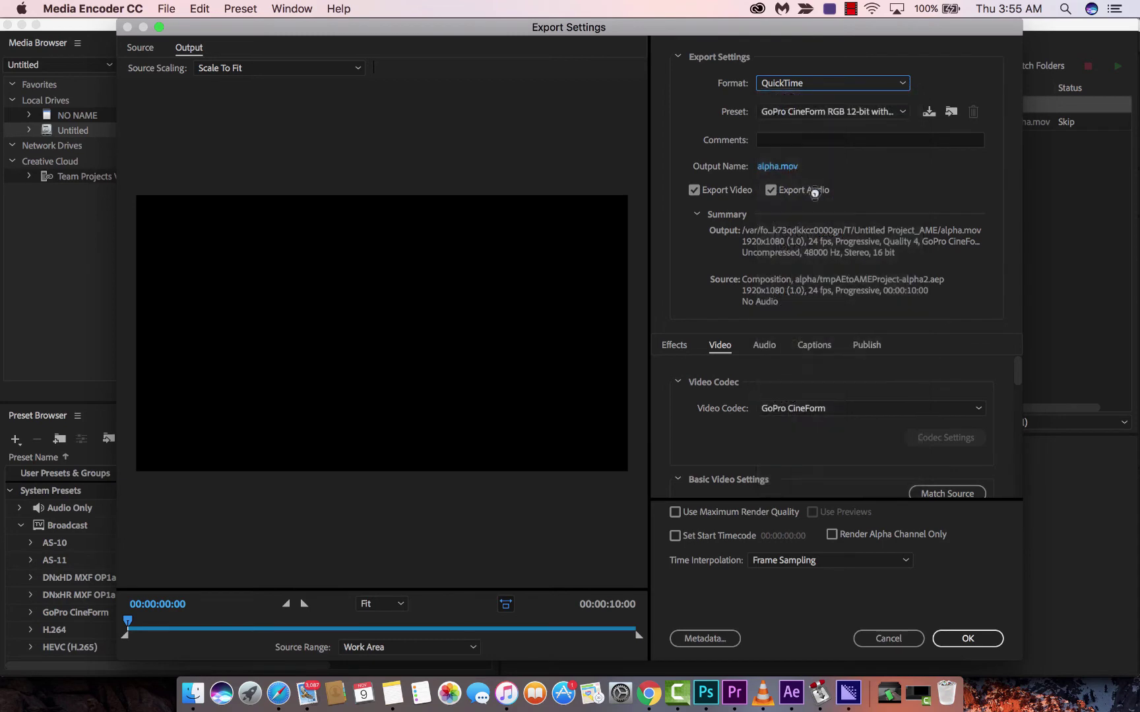
click(791, 86)
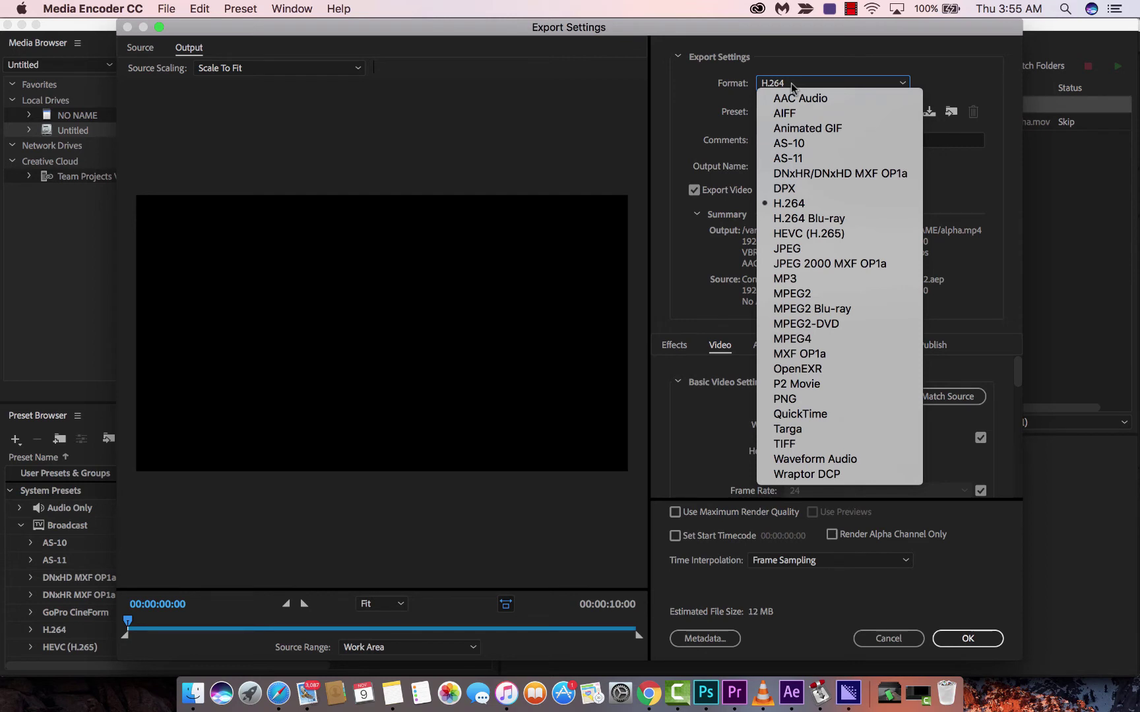
click(789, 87)
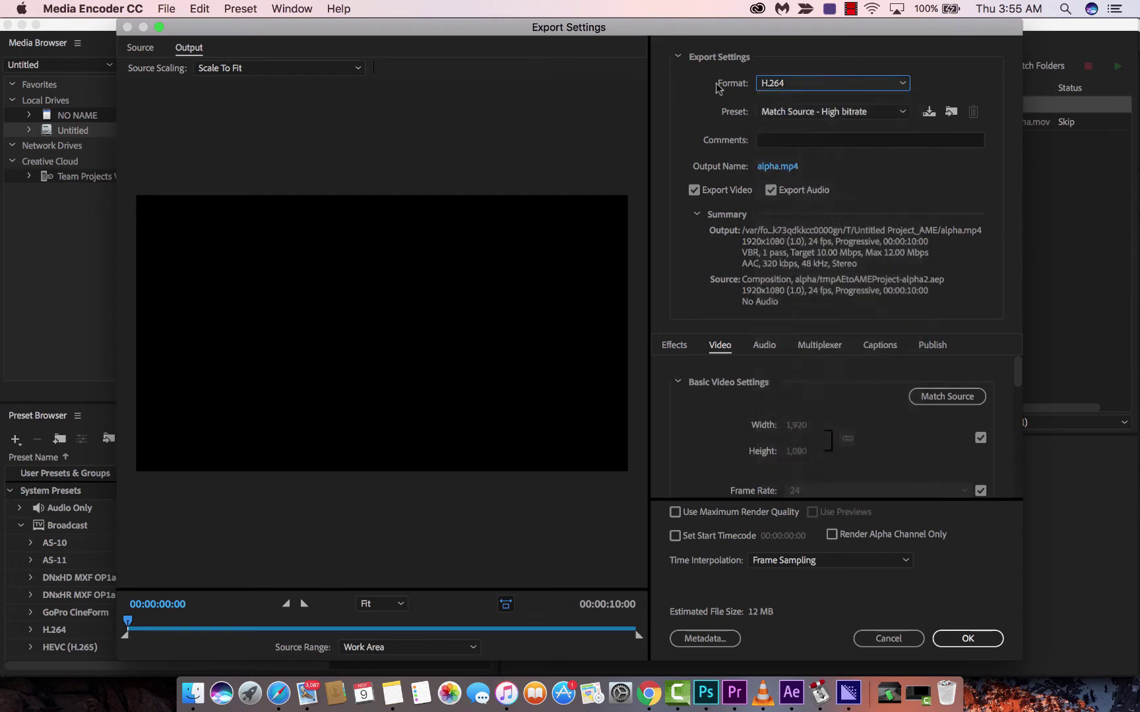
click(794, 88)
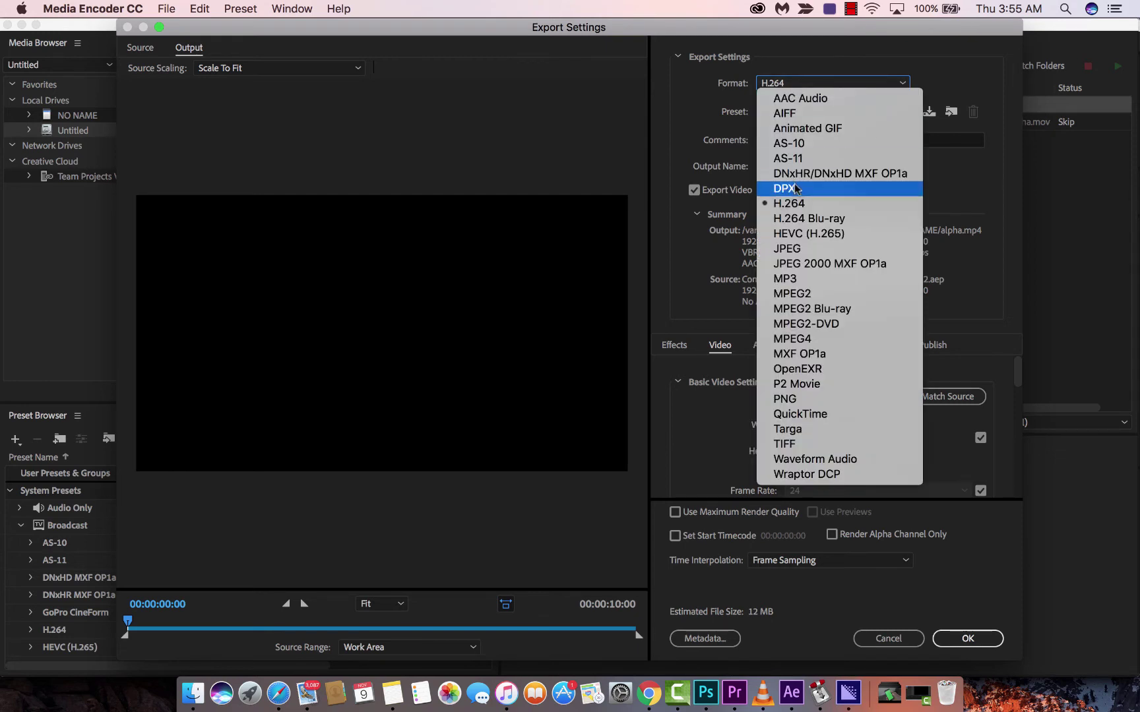
click(704, 85)
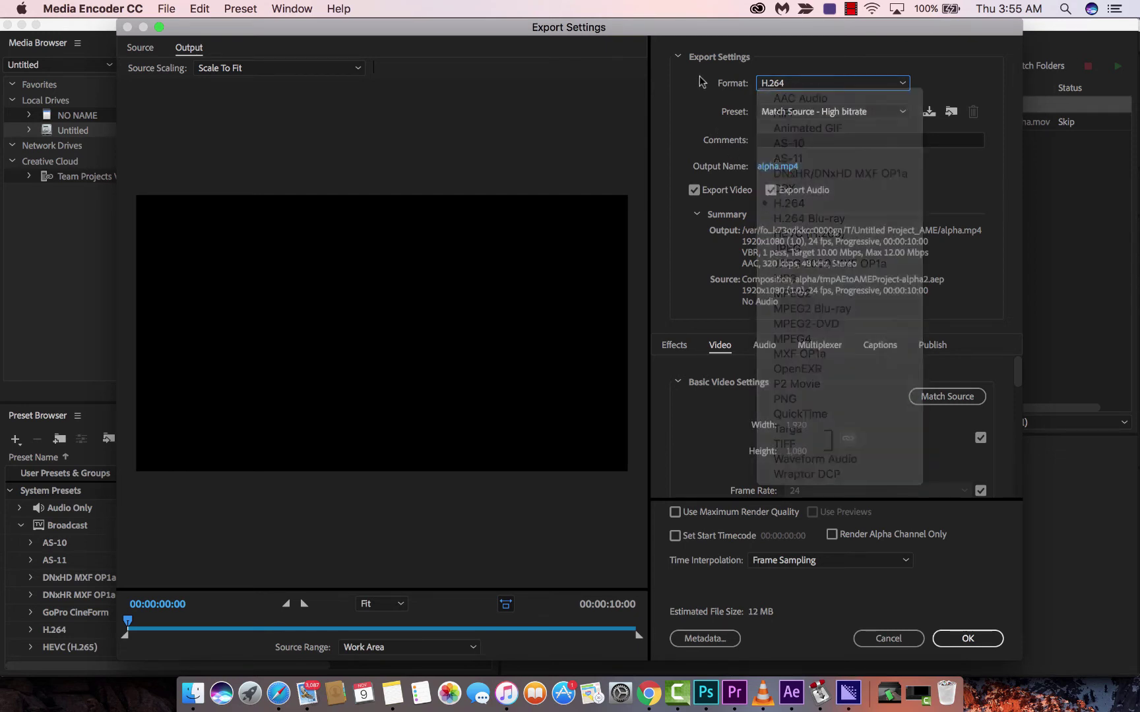
click(795, 83)
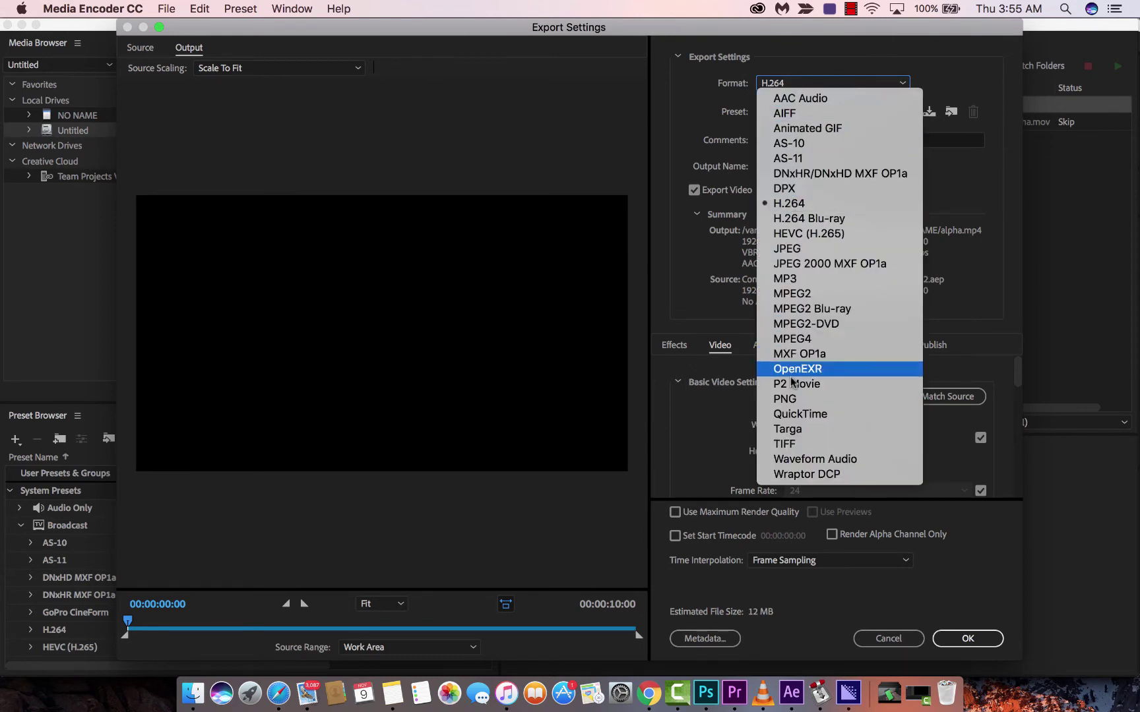
click(795, 414)
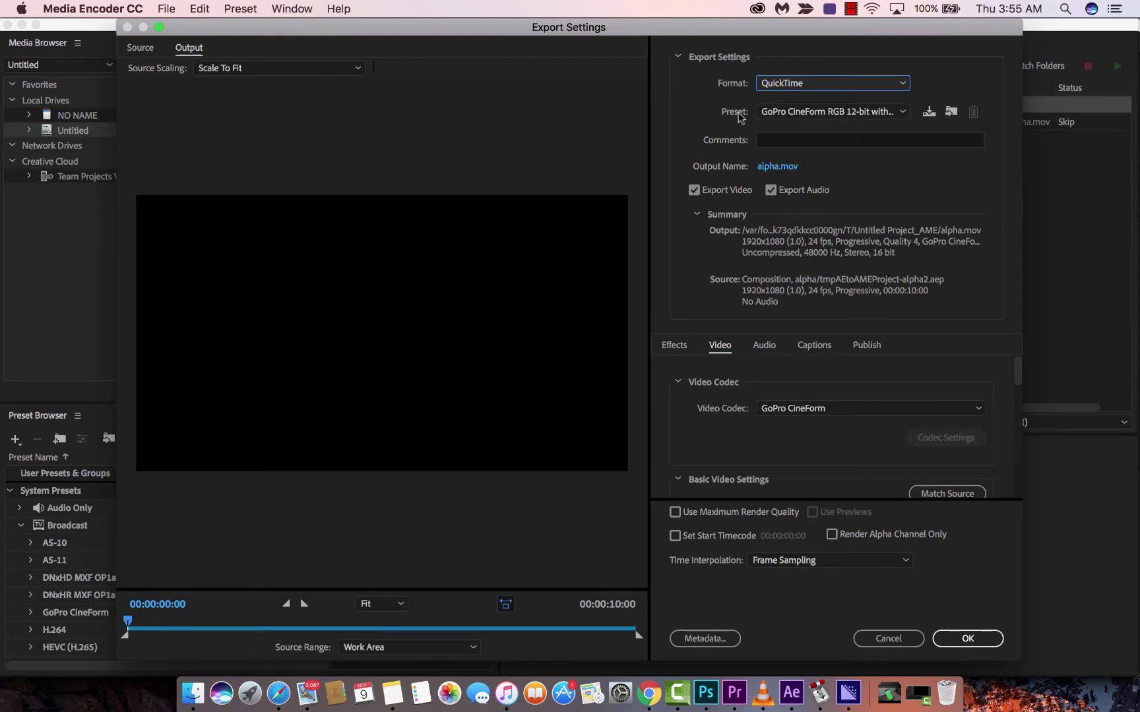
Apply the GoPro CineForm RGB 12-bit with alpha preset, keeping the GoPro CineForm codec, and confirm.
click(783, 118)
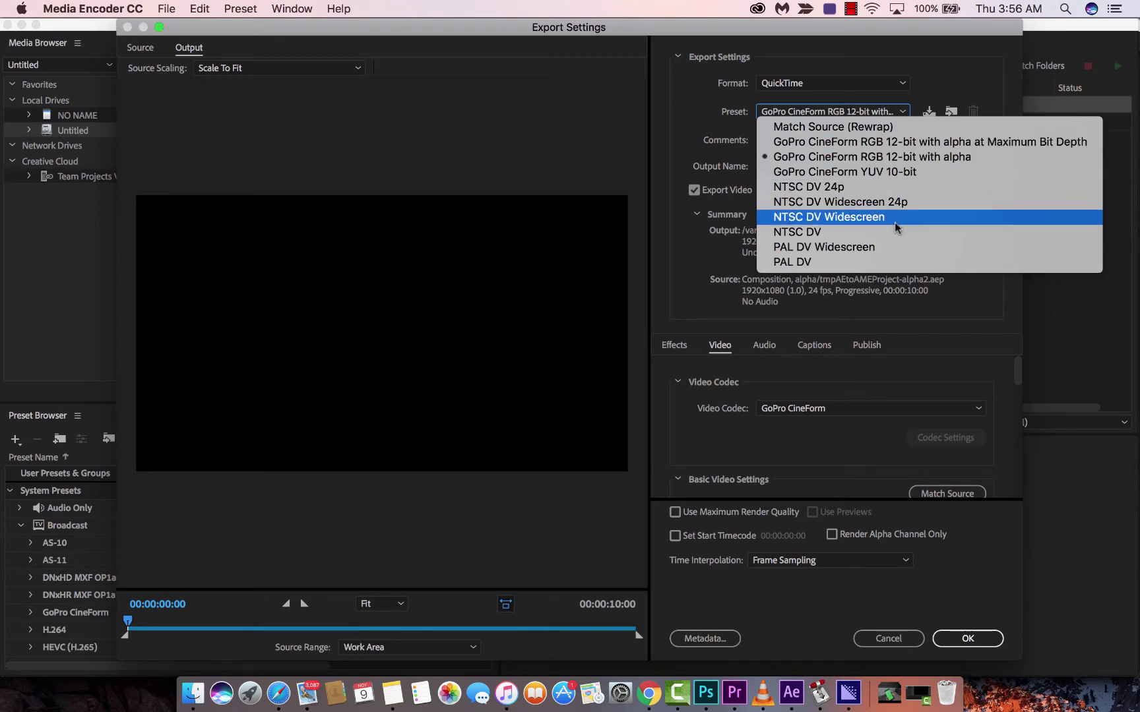
click(851, 231)
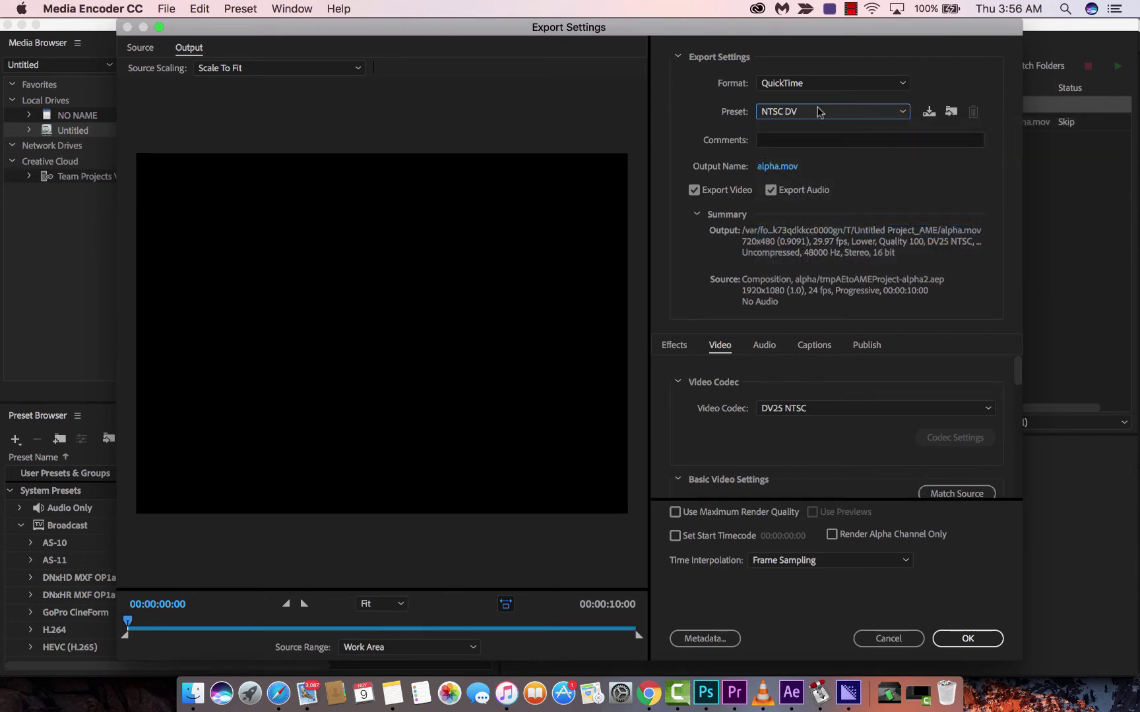
click(819, 112)
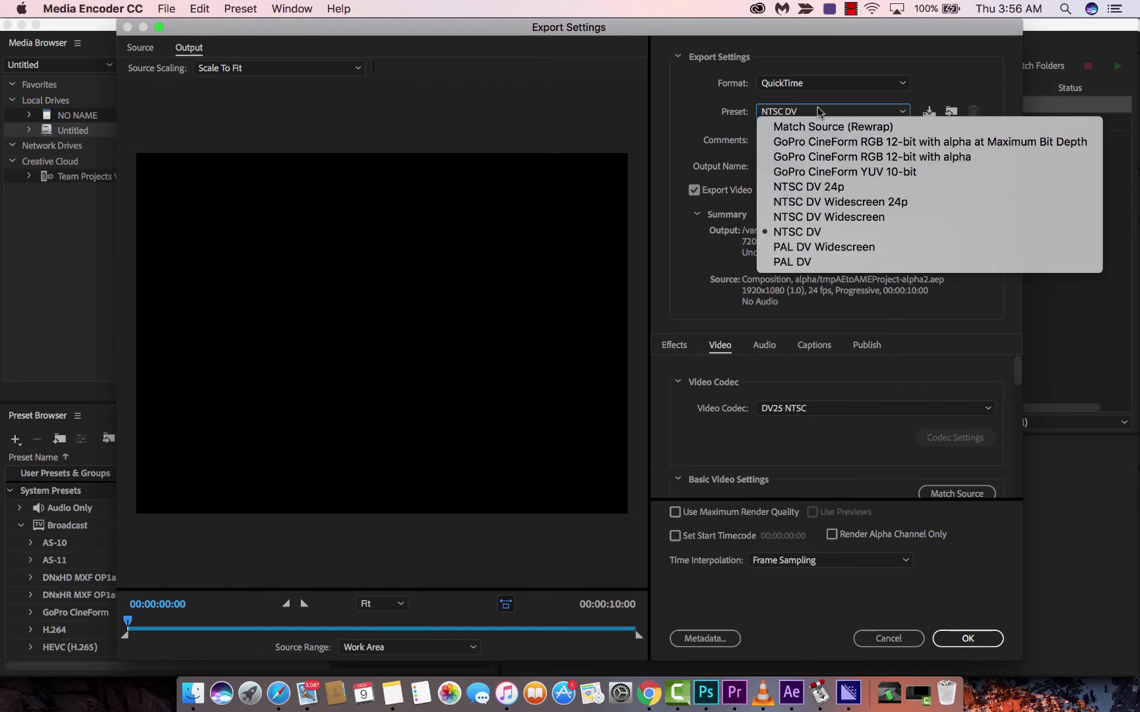
click(837, 158)
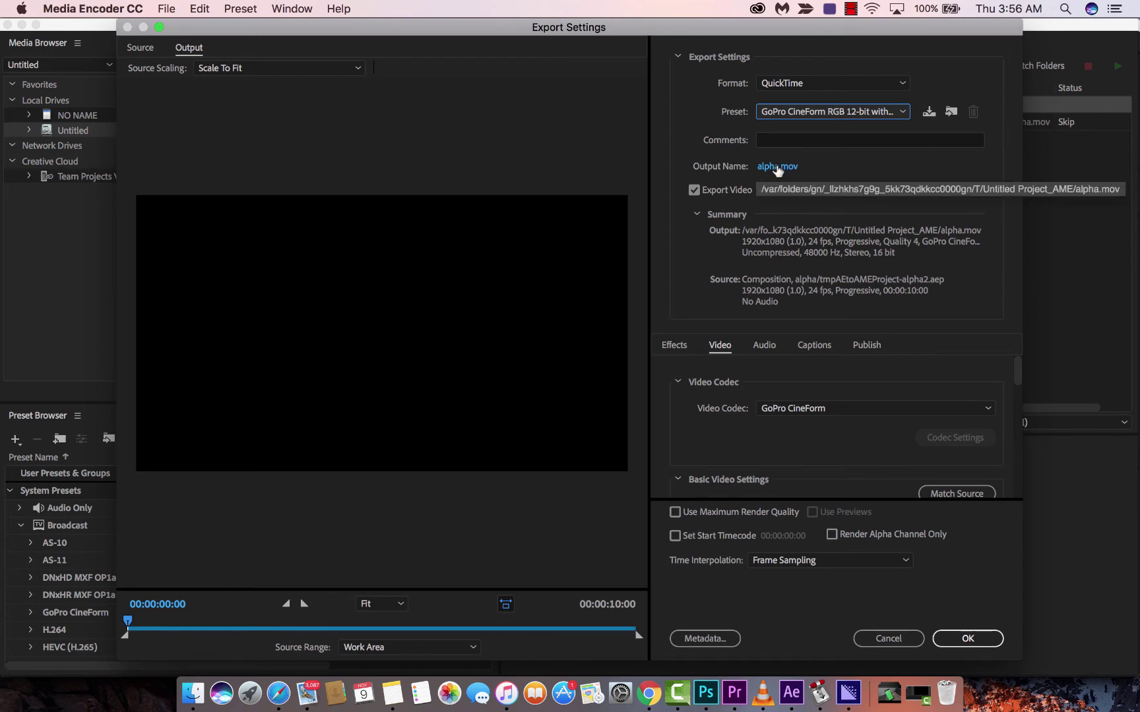
click(823, 409)
click(825, 410)
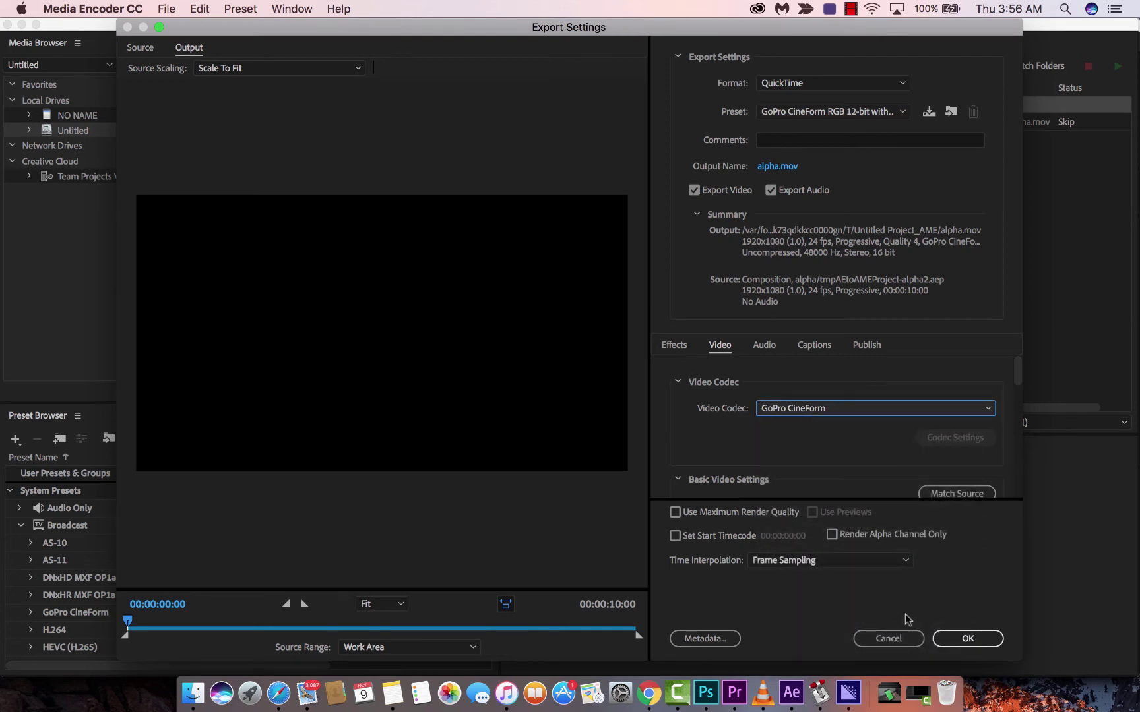
click(962, 639)
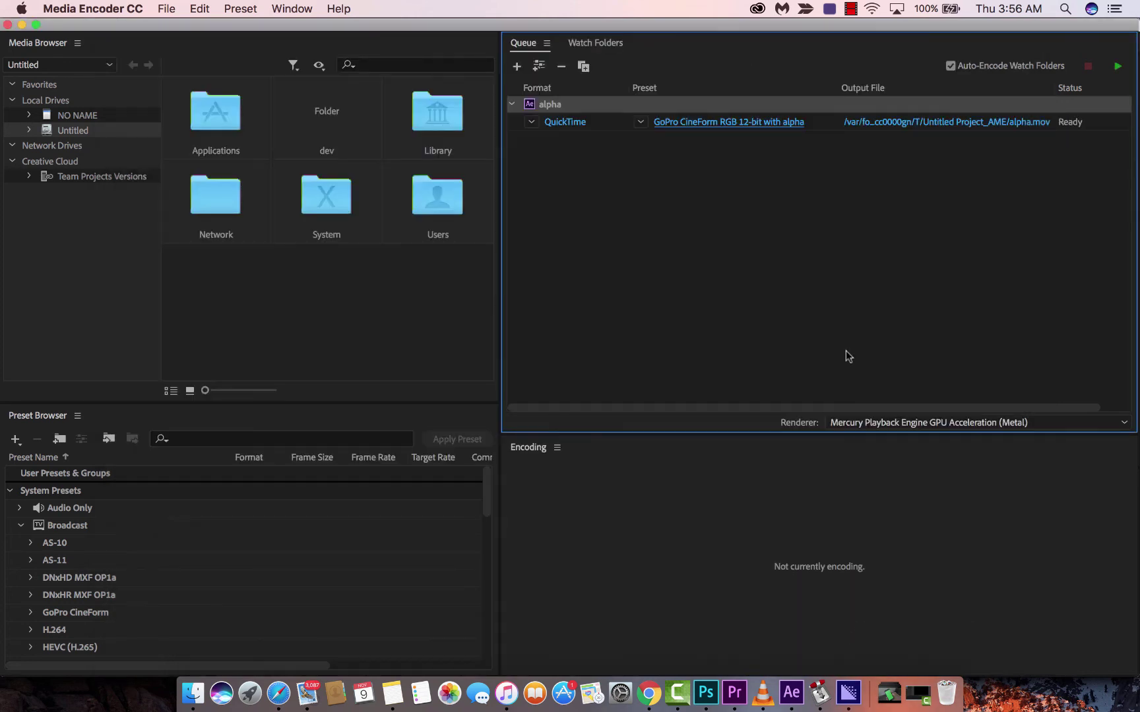
Encode the alpha job and reveal the finished alpha.mov in its output folder.
click(1116, 68)
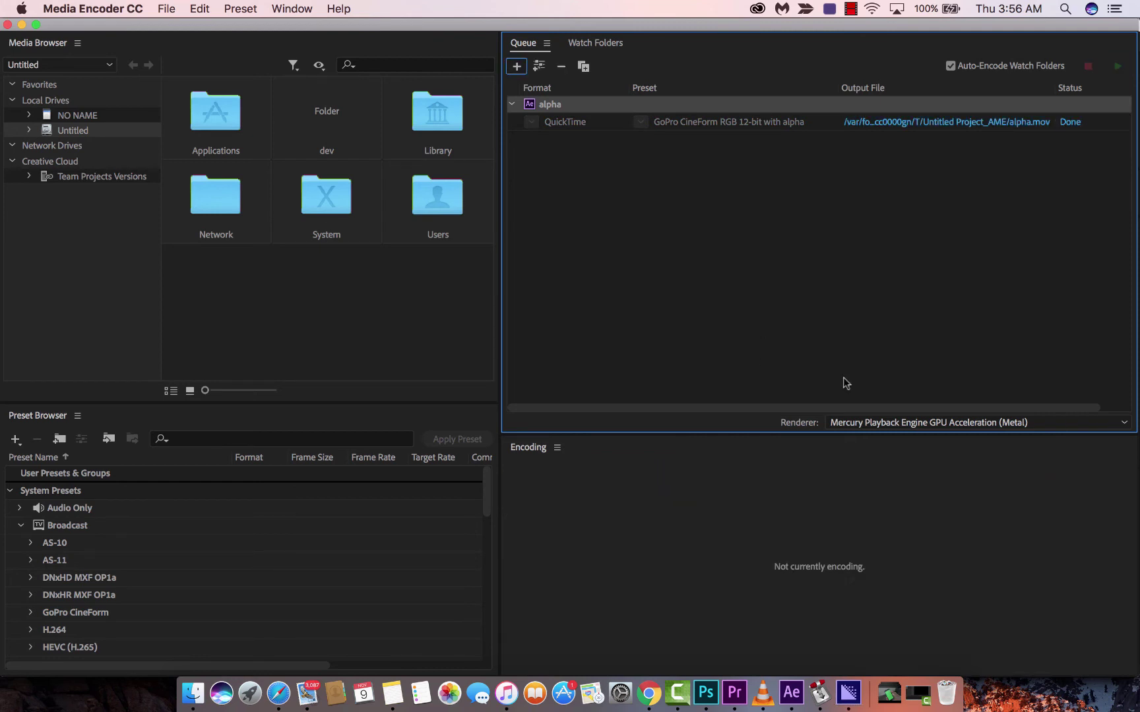
click(937, 121)
Drag alpha.mov from Finder into the Lighten Footage Project panel in Premiere Pro.
click(569, 185)
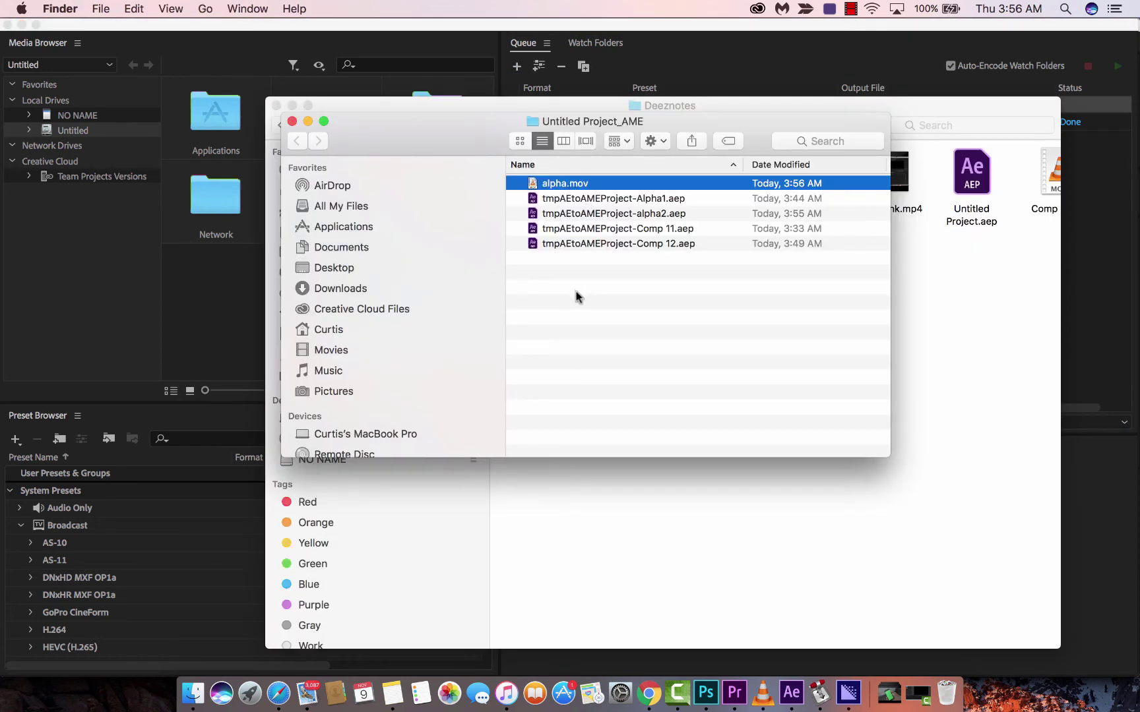
drag(534, 184, 328, 533)
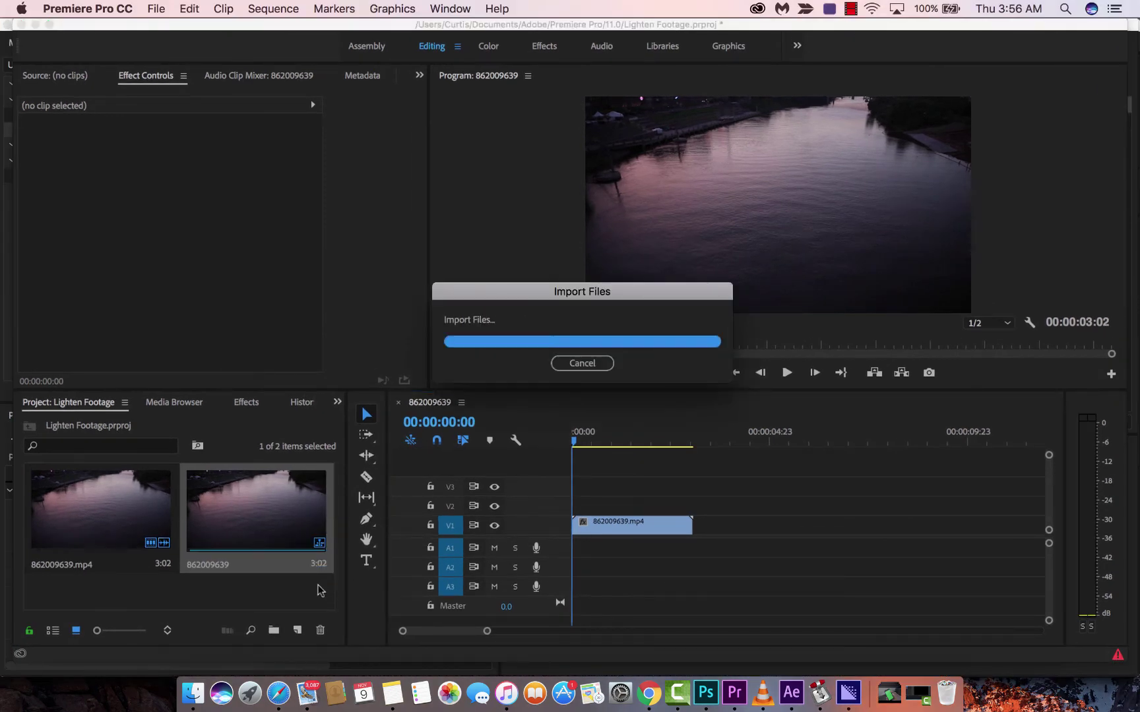
Place alpha.mov on V2 above the river footage and play back the ALPHA DOG overlay.
click(246, 566)
click(581, 453)
drag(581, 453, 627, 452)
drag(652, 439, 564, 457)
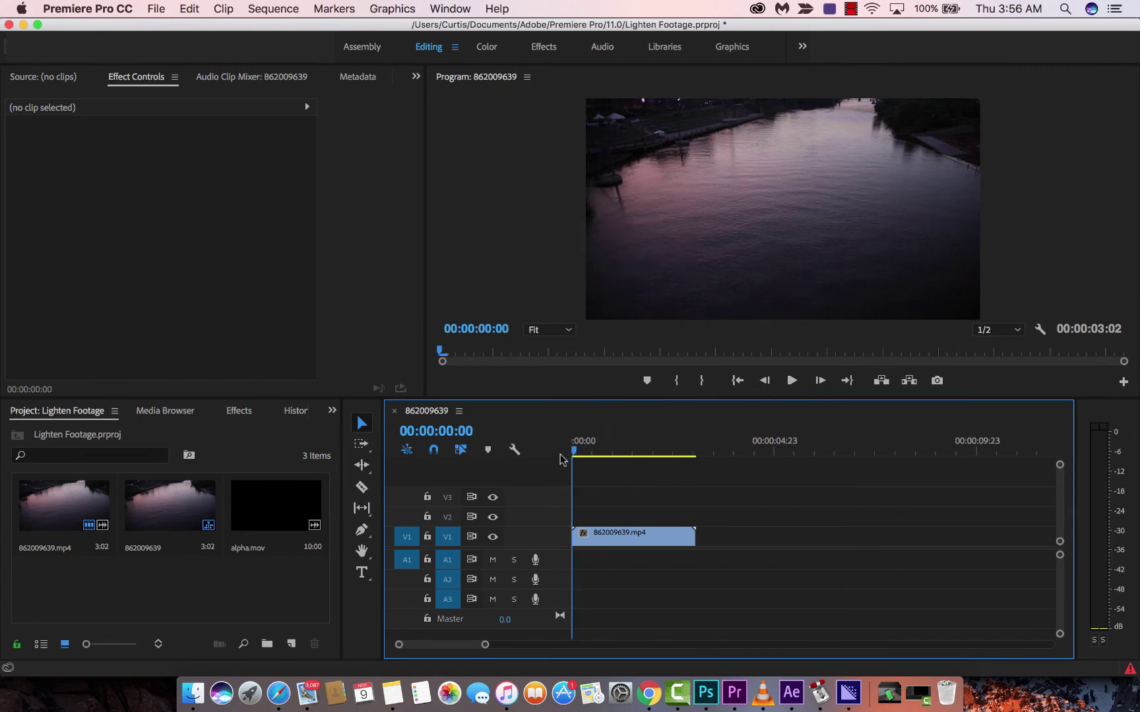
click(271, 502)
drag(258, 508, 509, 518)
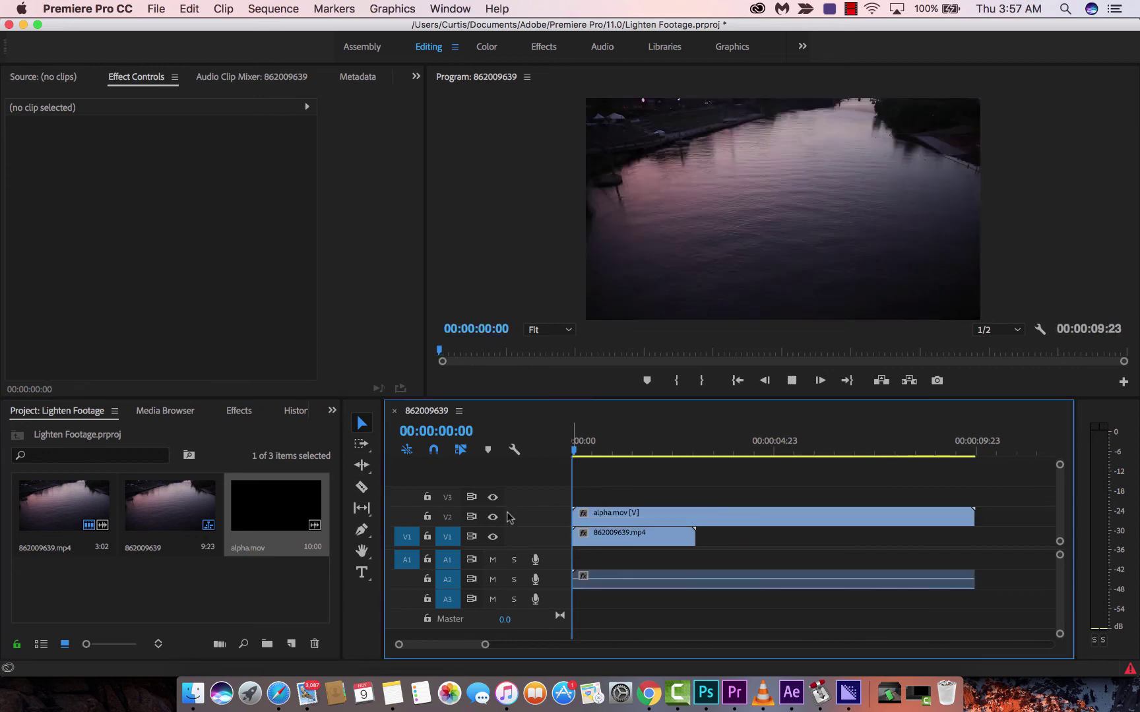
key(space)
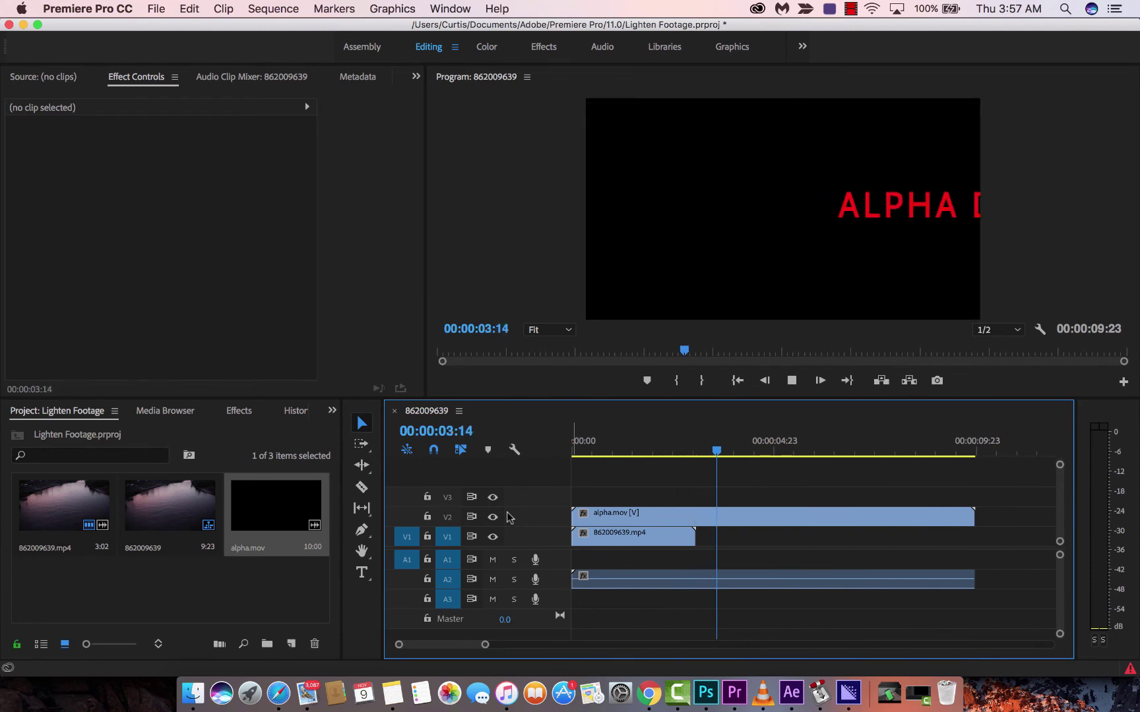
key(space)
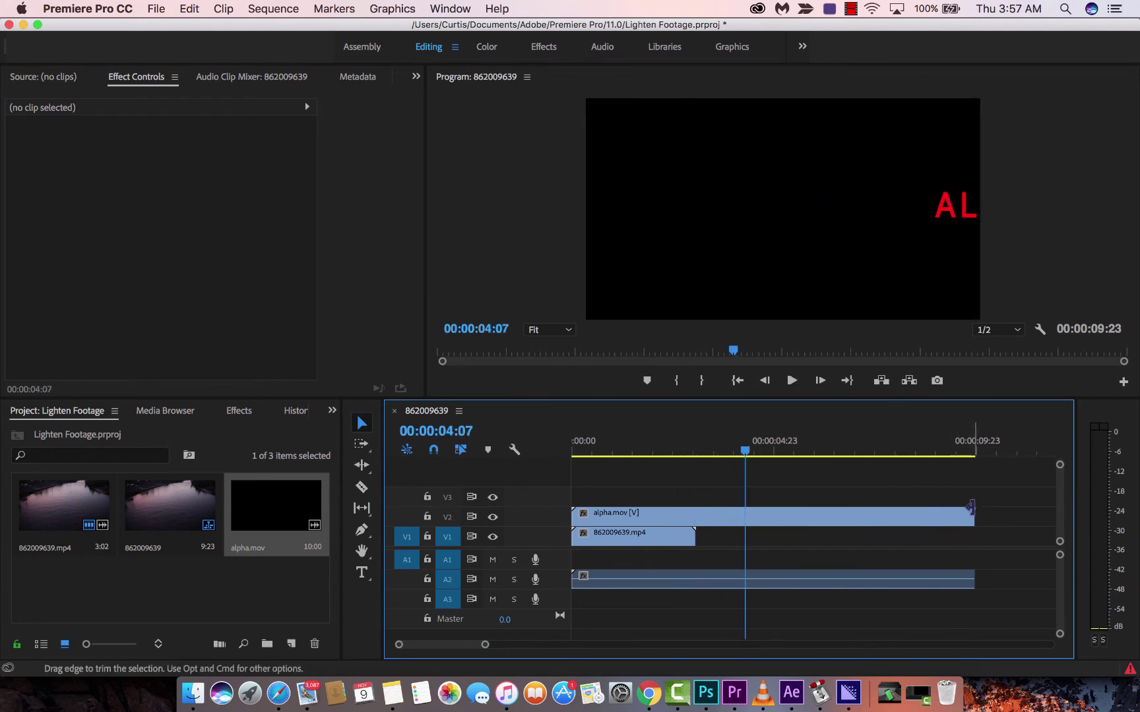
Trim alpha.mov's end to 03:02 to match the river footage, then return to After Effects.
drag(970, 507, 694, 512)
click(630, 446)
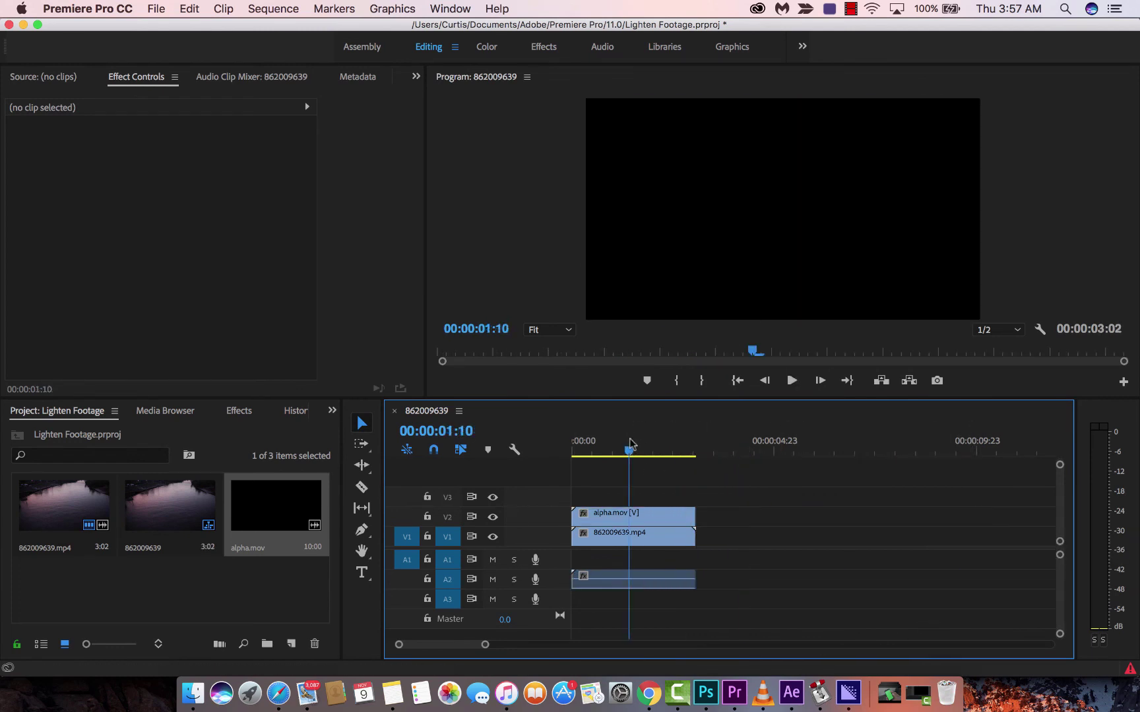
drag(630, 443, 712, 450)
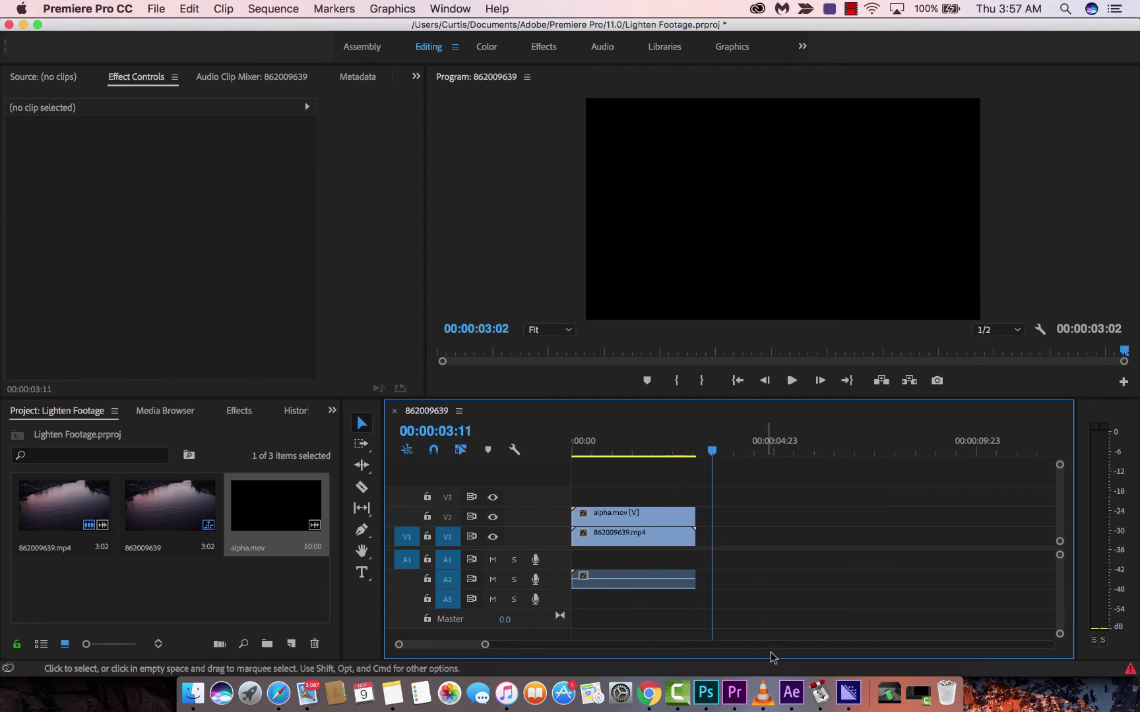
click(791, 693)
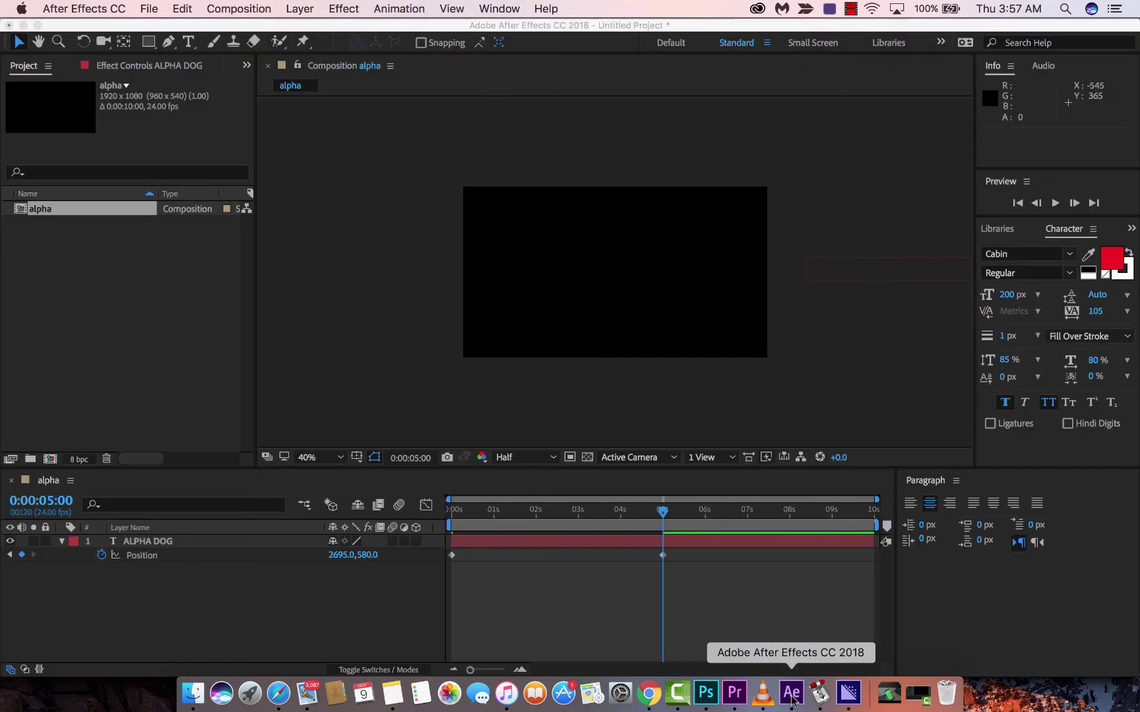
Queue the alpha composition in Media Encoder again as a second job outputting alpha_1.mov.
click(148, 7)
mouse_move(282, 244)
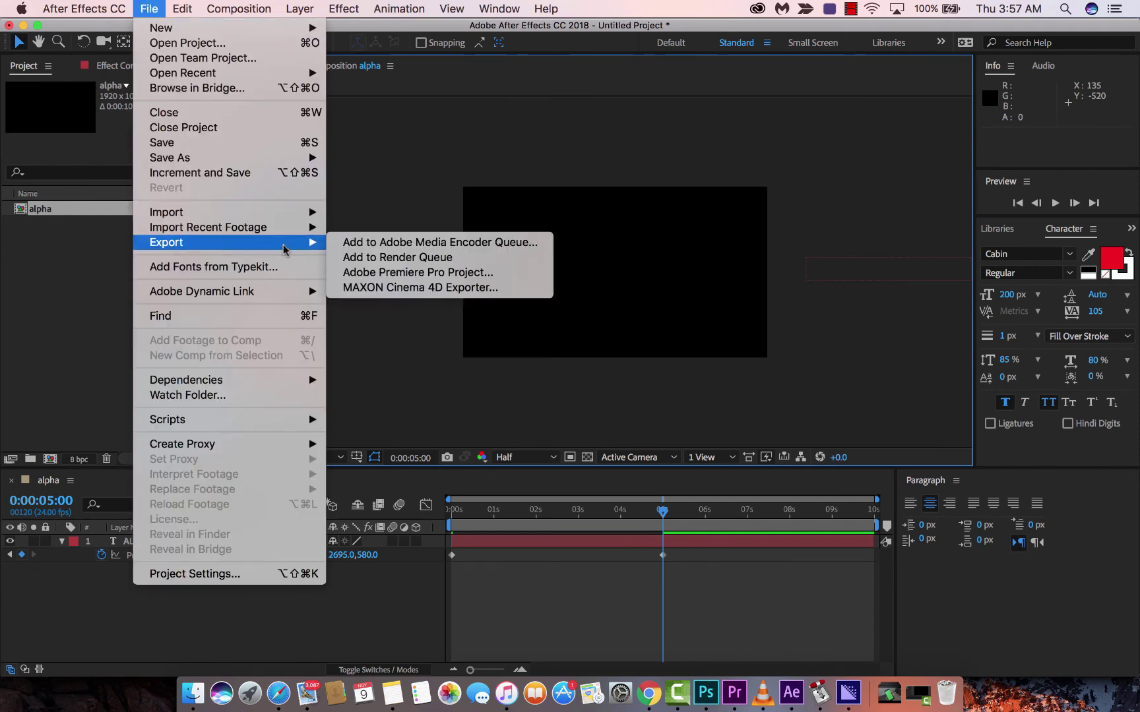
click(389, 248)
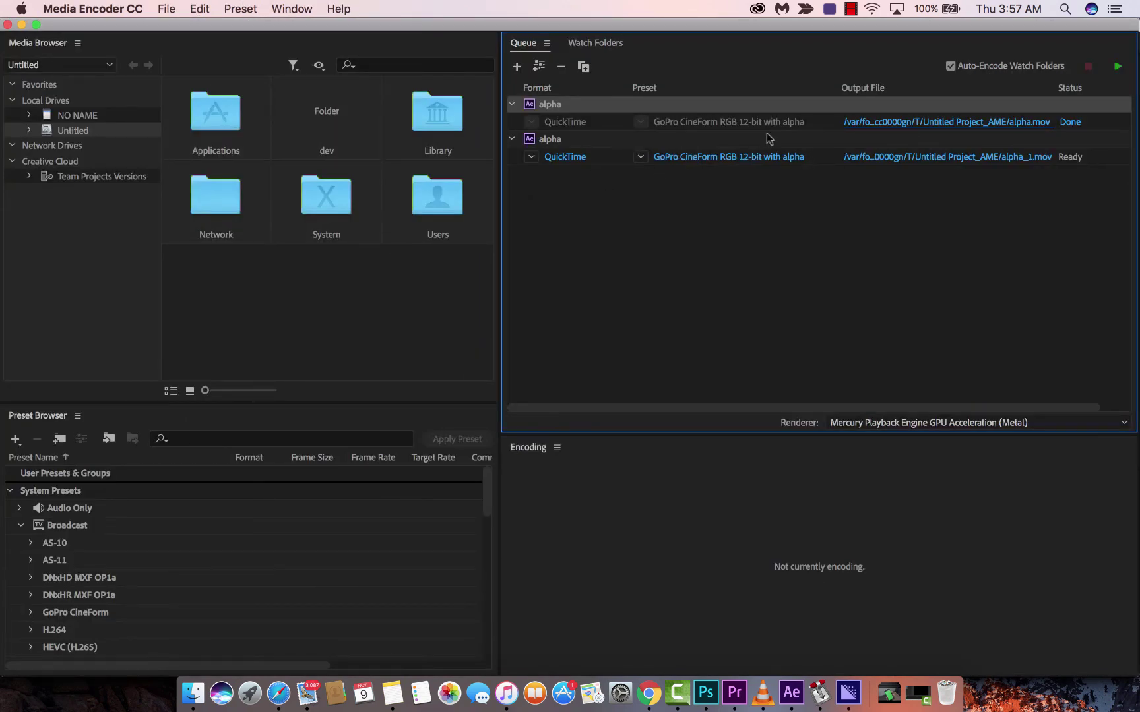